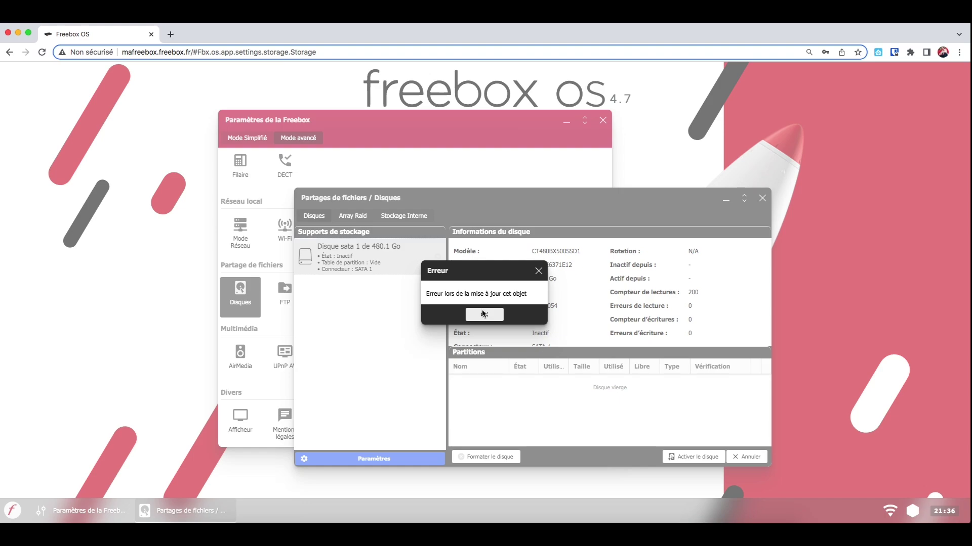
# - Format the SATA disk as Disque 1, permanently connected to the Freebox, with EXT4 and a GUID partition table, and activate it
pyautogui.click(485, 314)
pyautogui.click(503, 457)
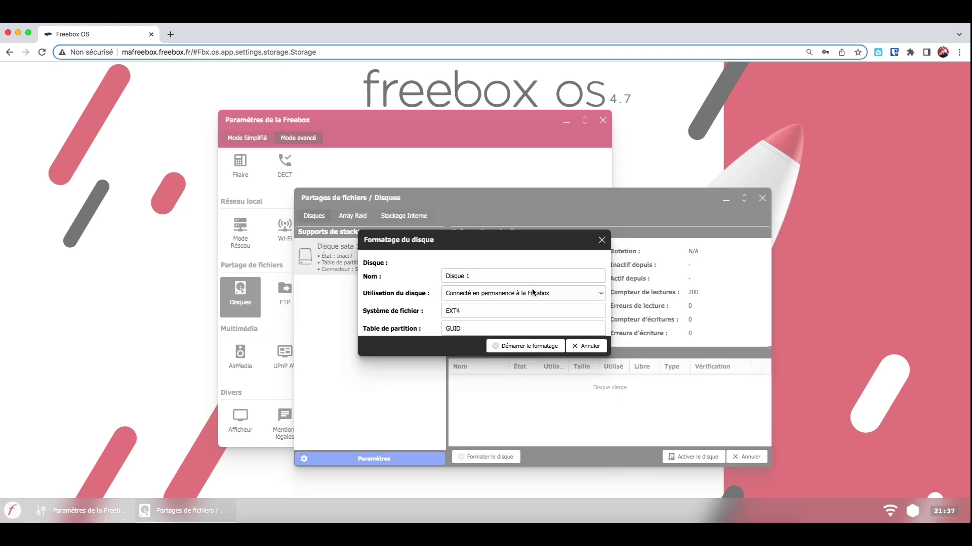
pyautogui.click(518, 348)
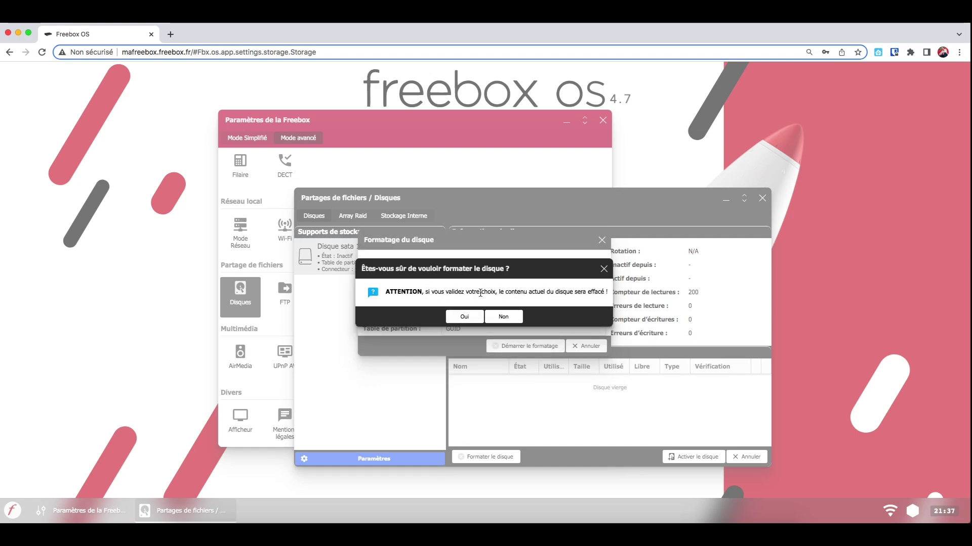
pyautogui.click(469, 317)
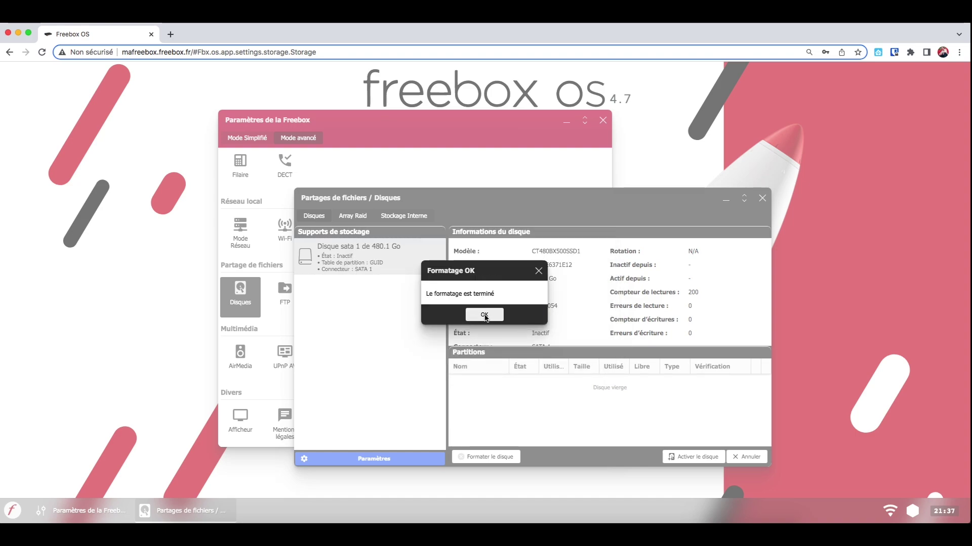
pyautogui.click(487, 318)
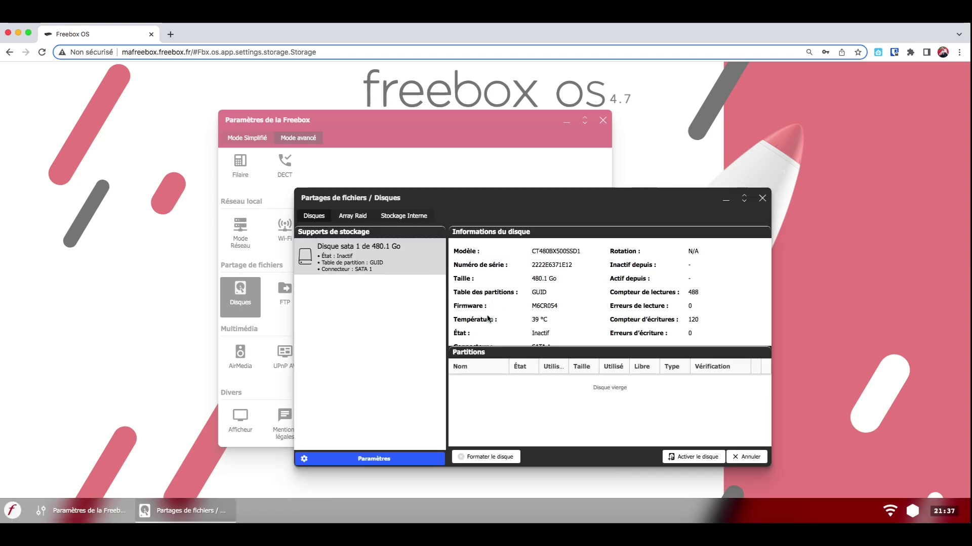
pyautogui.click(702, 457)
# - Run a verification of the Freebox's internal storage
pyautogui.click(597, 368)
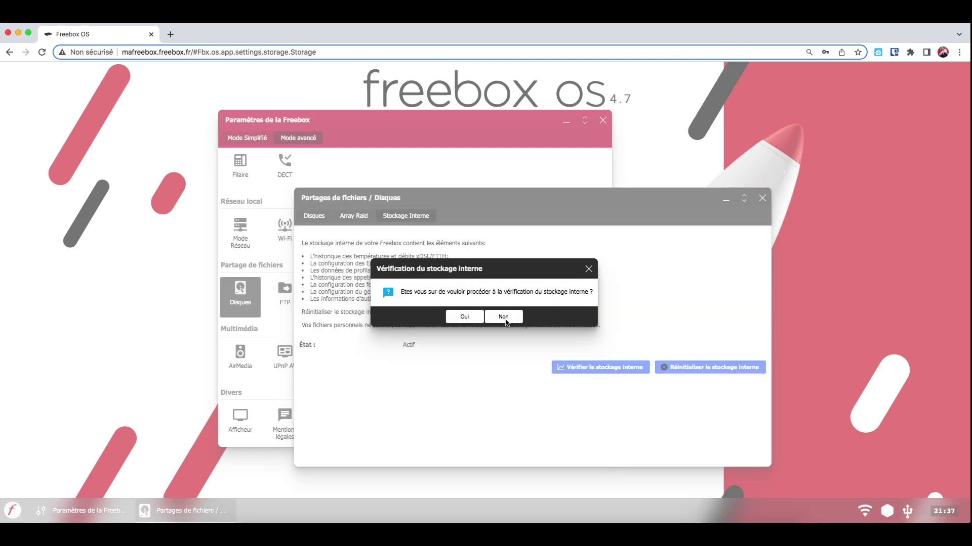
pyautogui.click(463, 318)
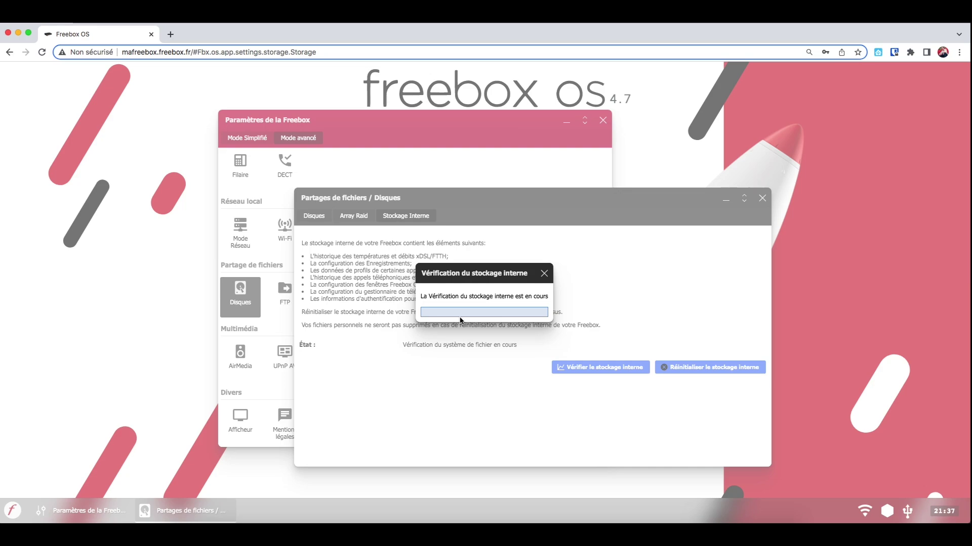
pyautogui.click(490, 313)
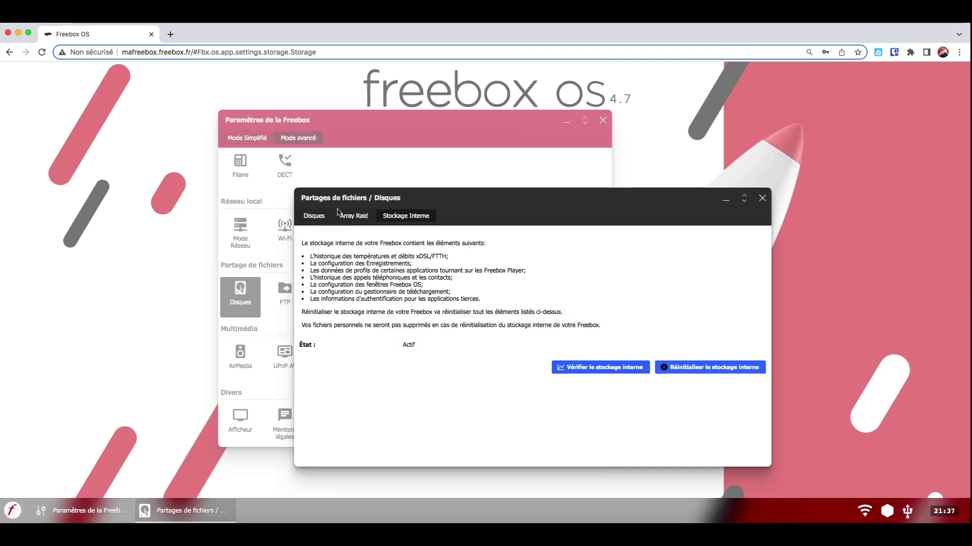
# - Review the SATA disk's status and partition information, and close the disk and Freebox settings windows
pyautogui.click(318, 223)
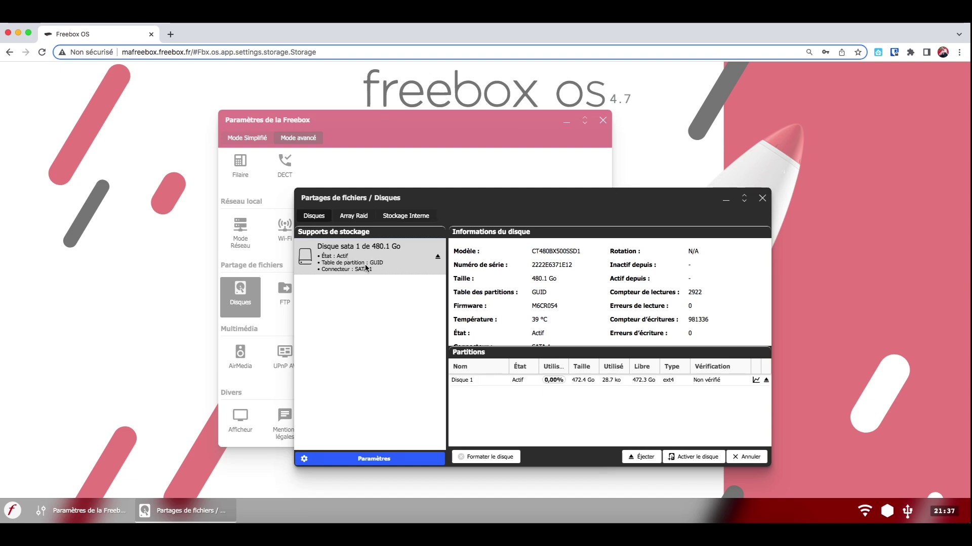
pyautogui.scroll(-1, 520, 287)
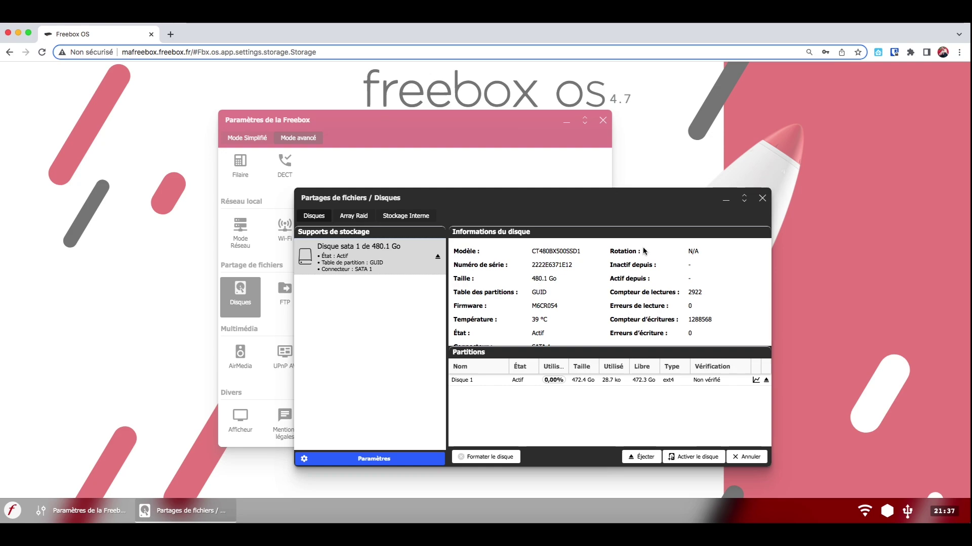
pyautogui.click(760, 200)
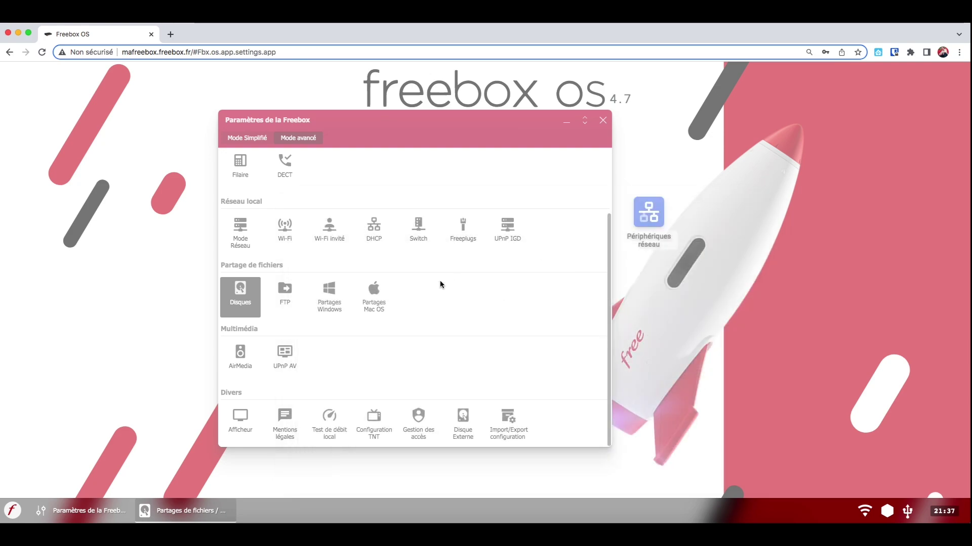
pyautogui.click(603, 120)
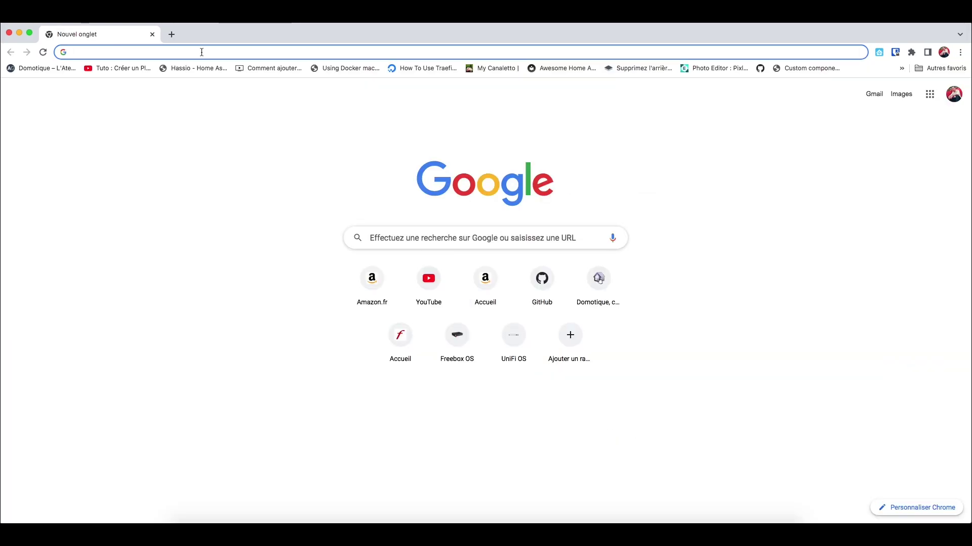
pyautogui.write('https://github.com/home-assistant/operating-system/releases')
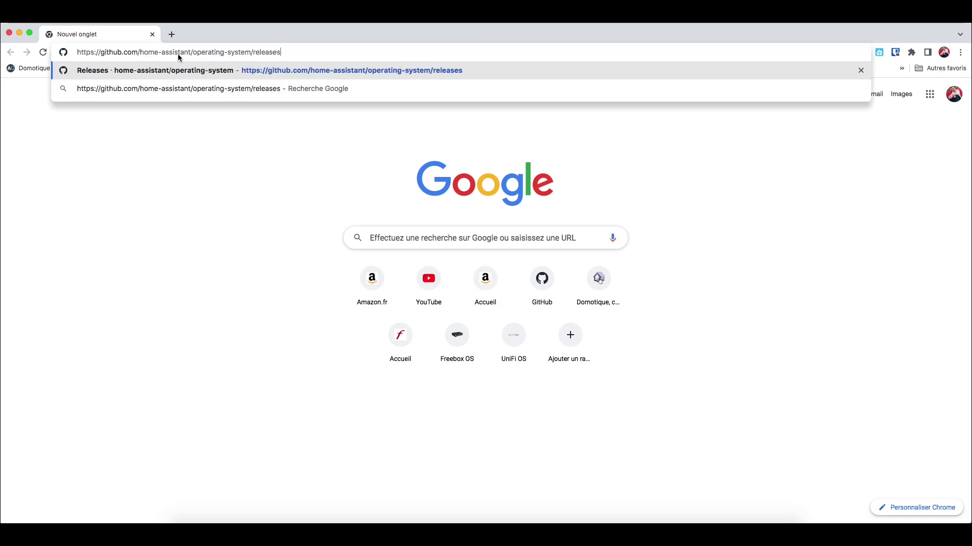
pyautogui.press('Return')
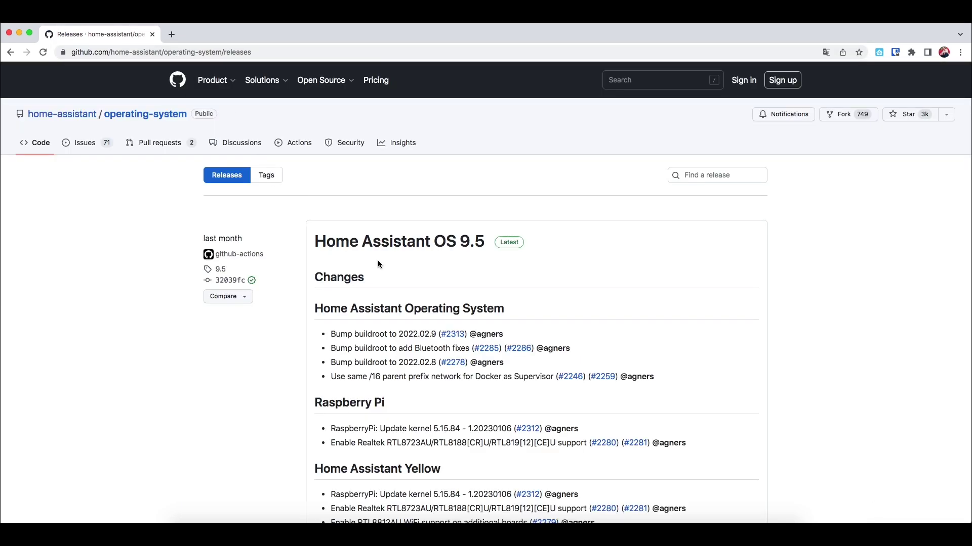
pyautogui.scroll(-5, 372, 243)
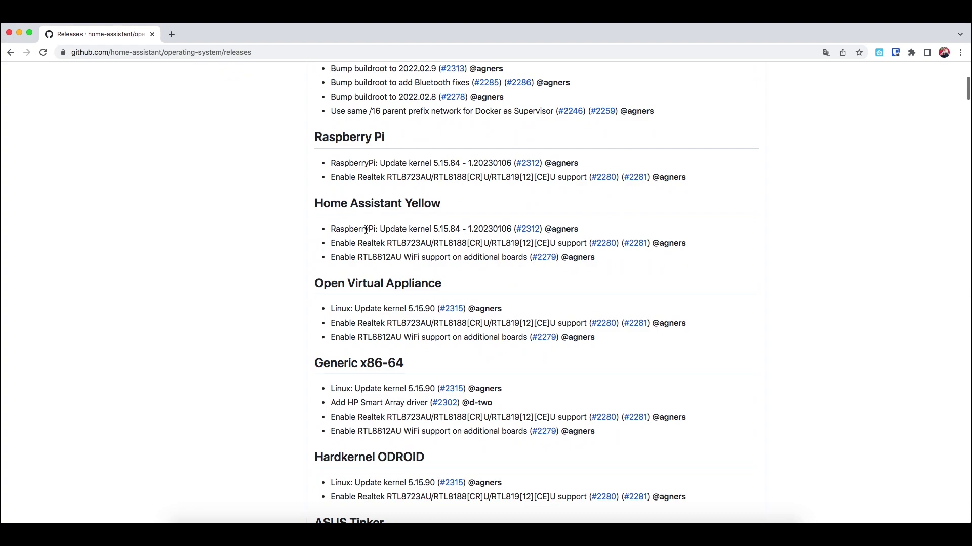
pyautogui.scroll(-3, 365, 230)
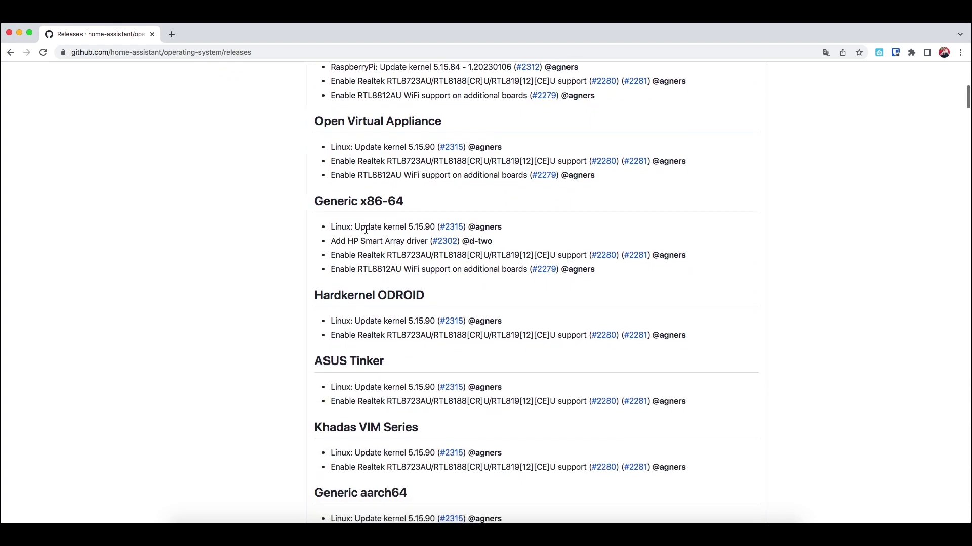
pyautogui.scroll(-9, 366, 230)
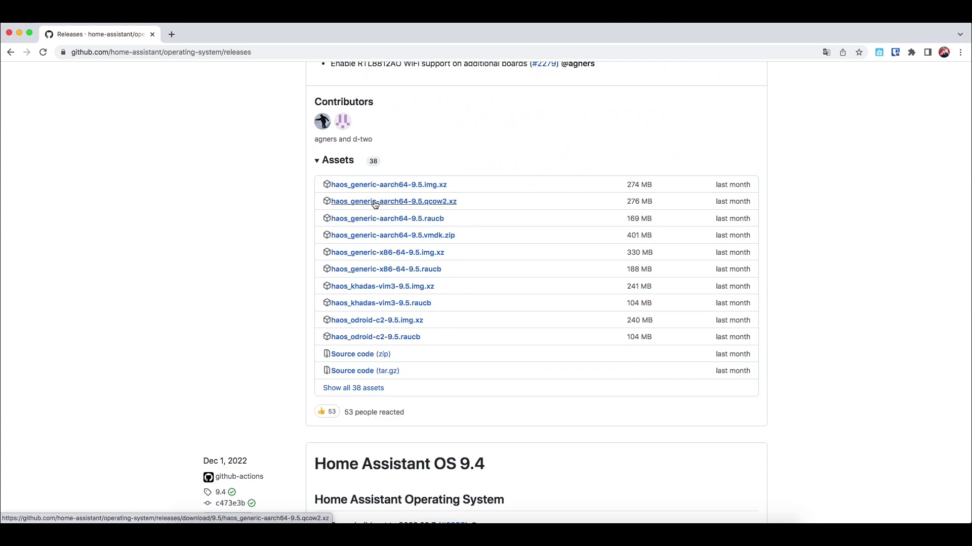
pyautogui.scroll(1, 384, 221)
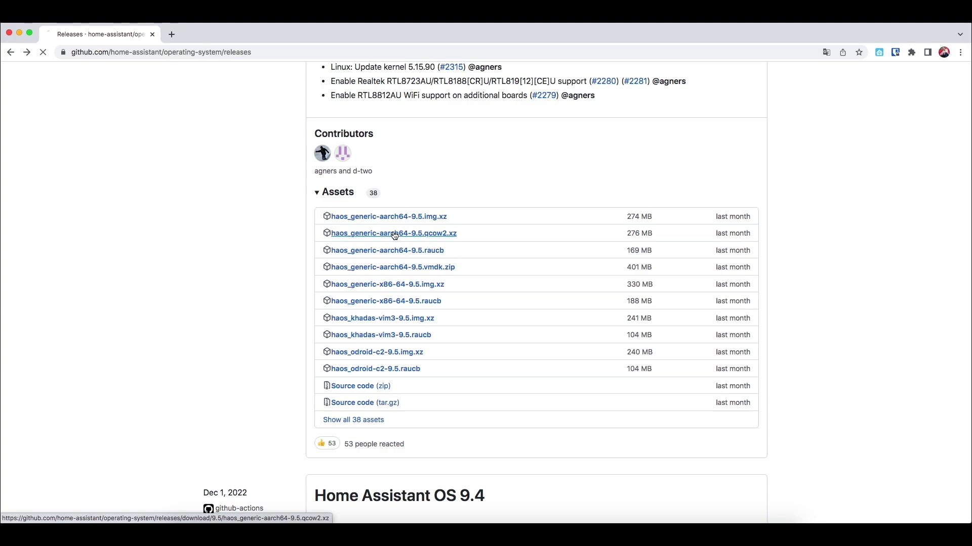
pyautogui.click(395, 235)
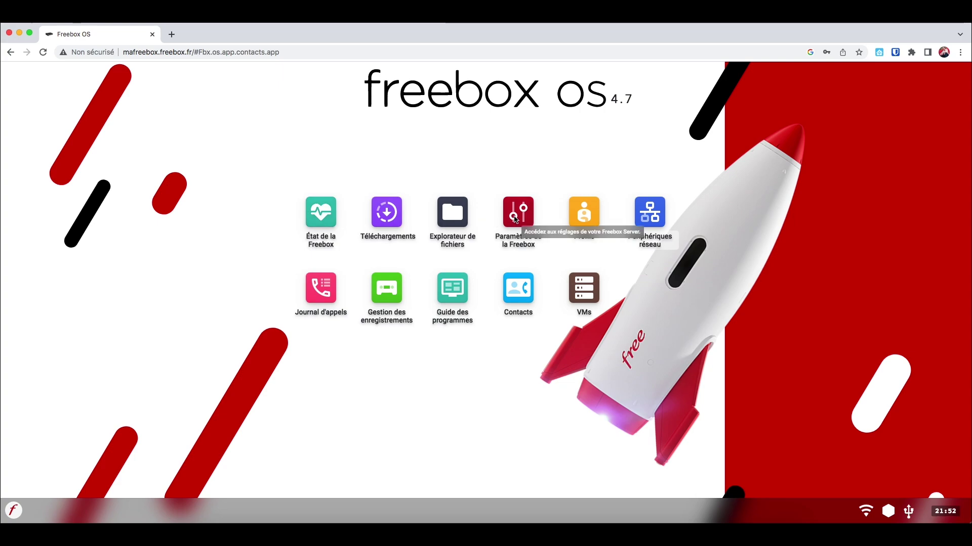
# - In Freebox OS, upload haos_generic-aarch64-9.5.qcow2.xz from the Téléchargements folder to Disque 1
pyautogui.click(452, 212)
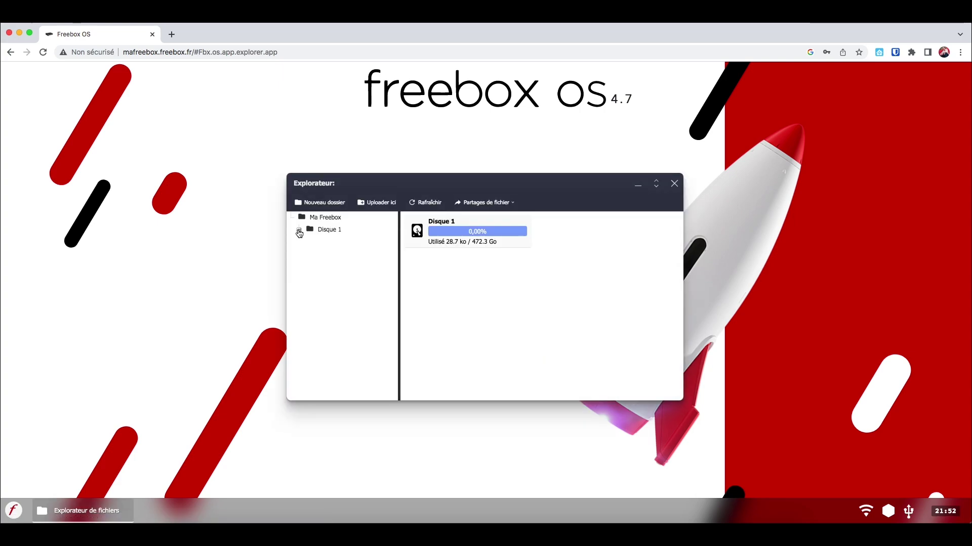
pyautogui.click(330, 230)
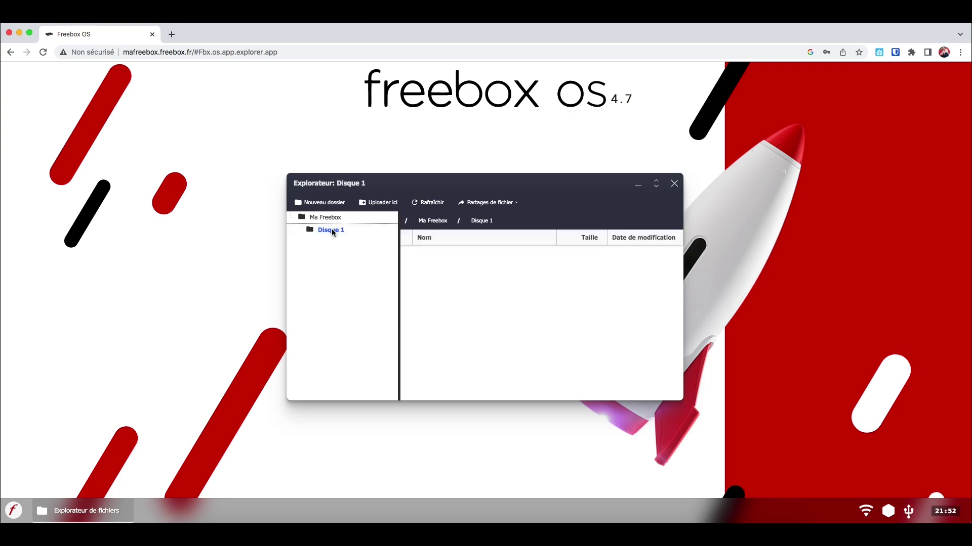
pyautogui.click(377, 205)
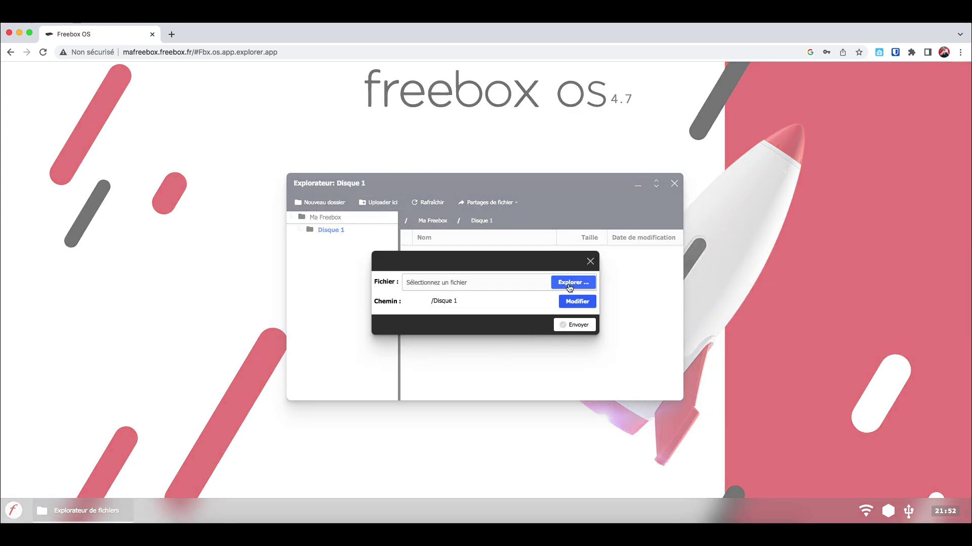
pyautogui.click(568, 286)
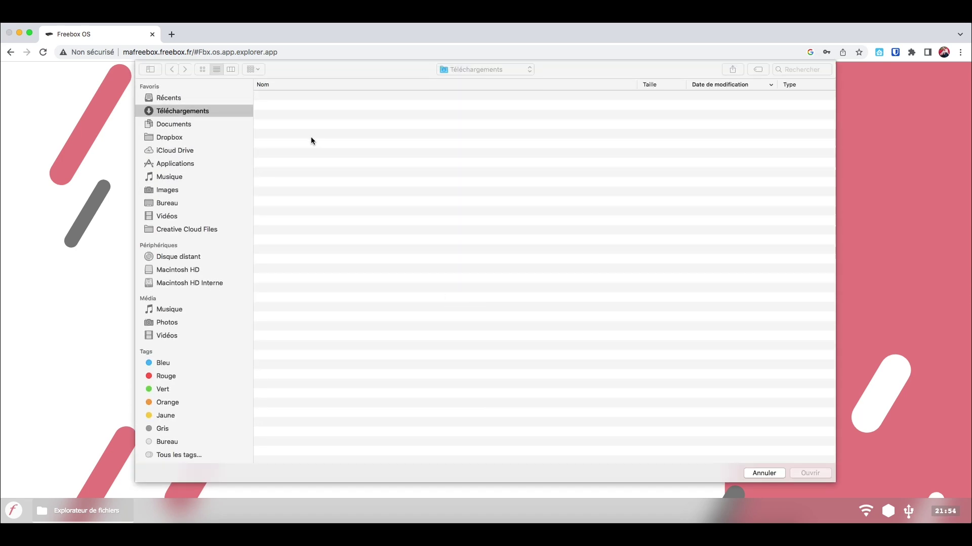
pyautogui.click(307, 107)
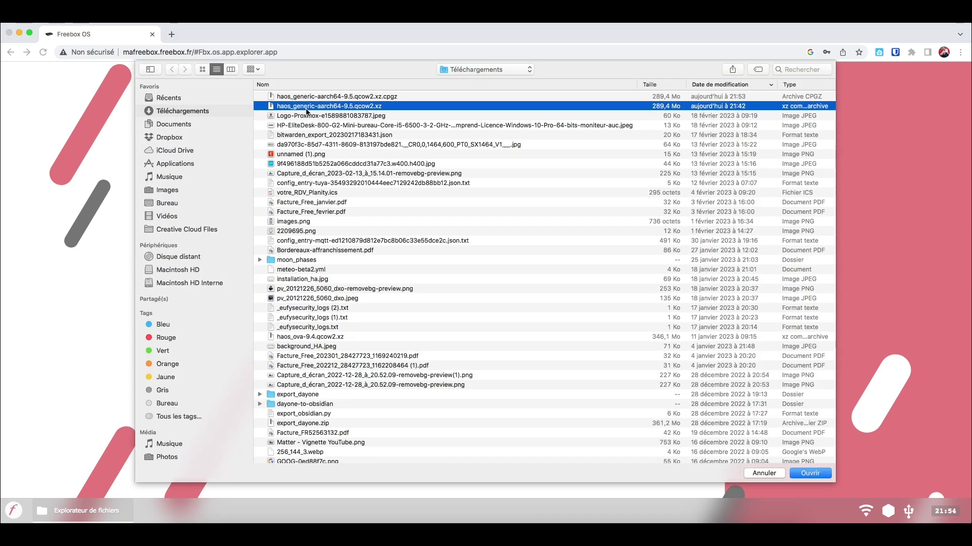
pyautogui.click(815, 472)
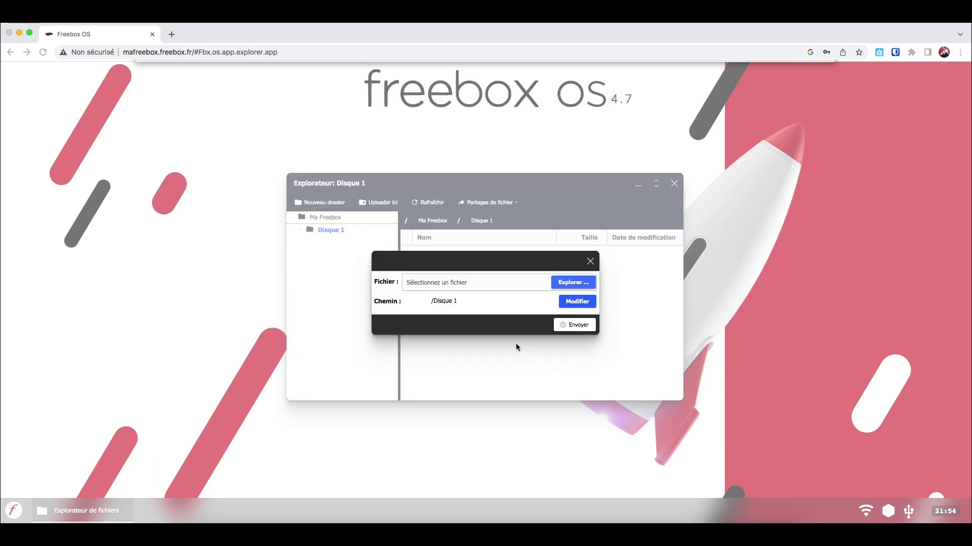
pyautogui.click(577, 325)
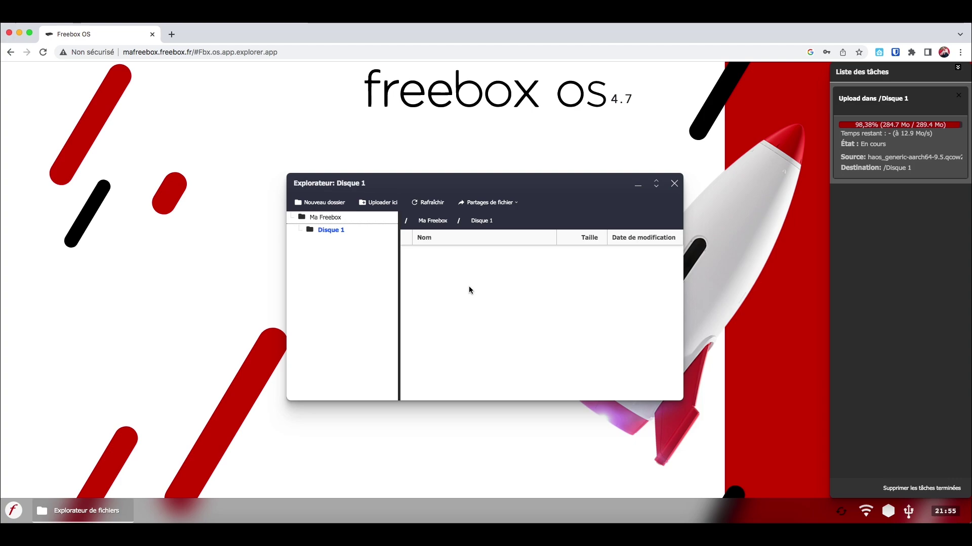
# - Extract the haos_generic-aarch64-9.5.qcow2.xz archive into its current folder on Disque 1
pyautogui.click(446, 255)
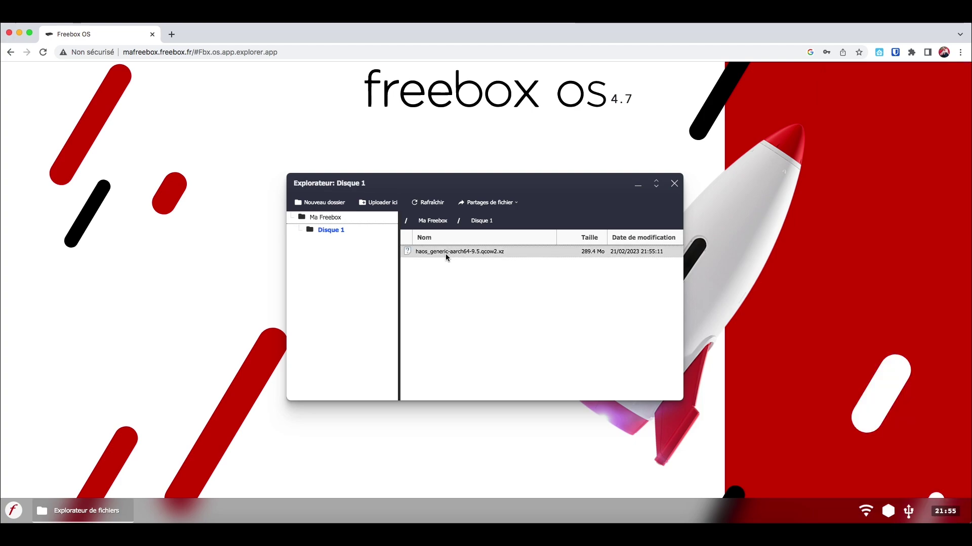
pyautogui.rightClick(446, 253)
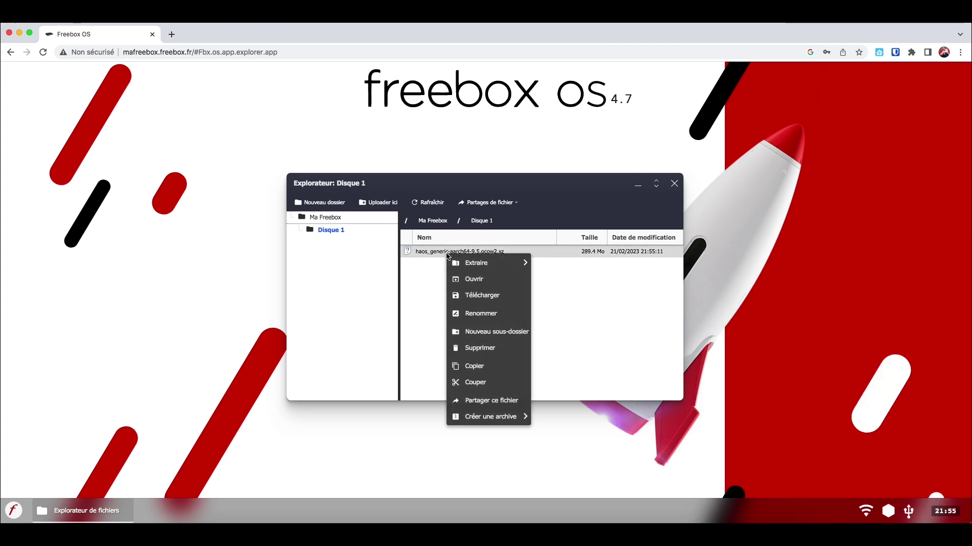
pyautogui.moveTo(493, 268)
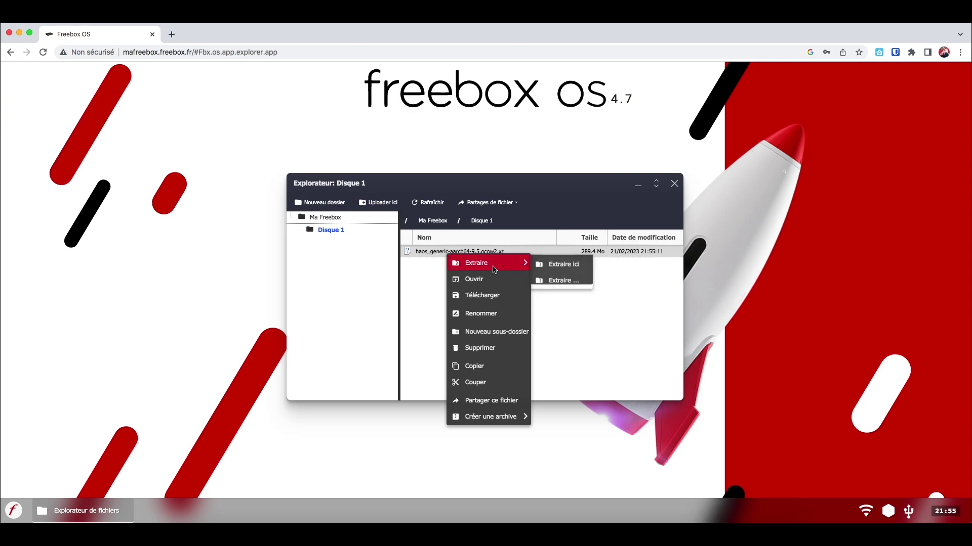
pyautogui.click(563, 264)
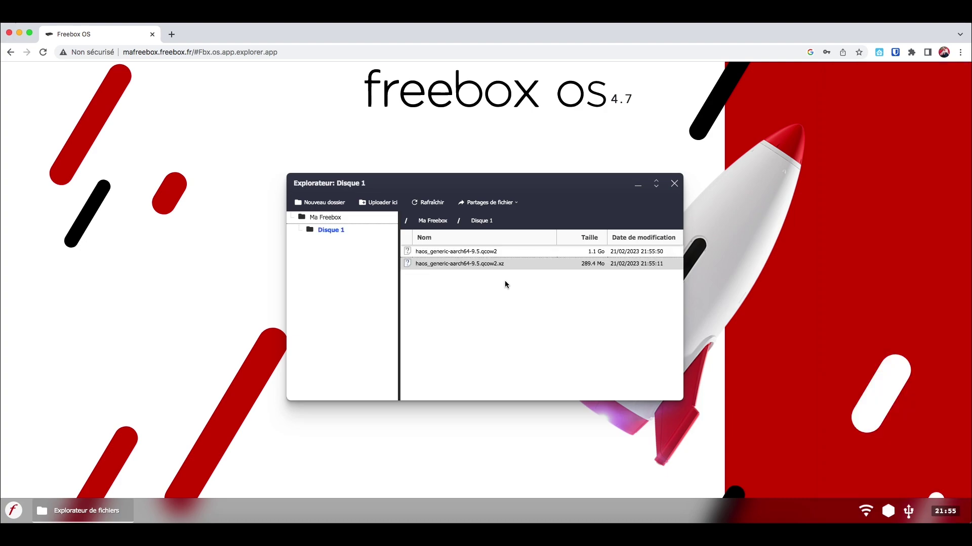
# - Delete the haos_generic-aarch64-9.5.qcow2.xz archive from Disque 1, keeping the extracted image
pyautogui.rightClick(448, 262)
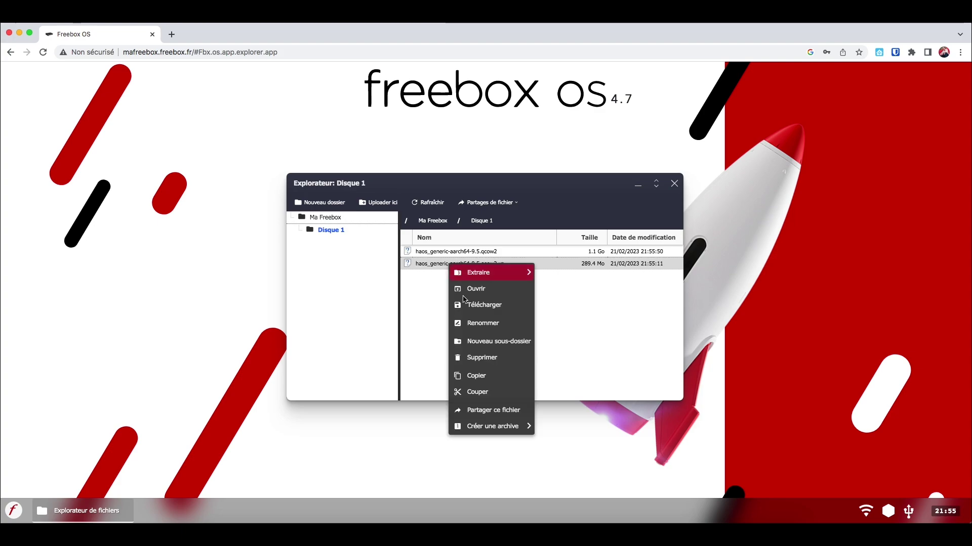
pyautogui.click(494, 357)
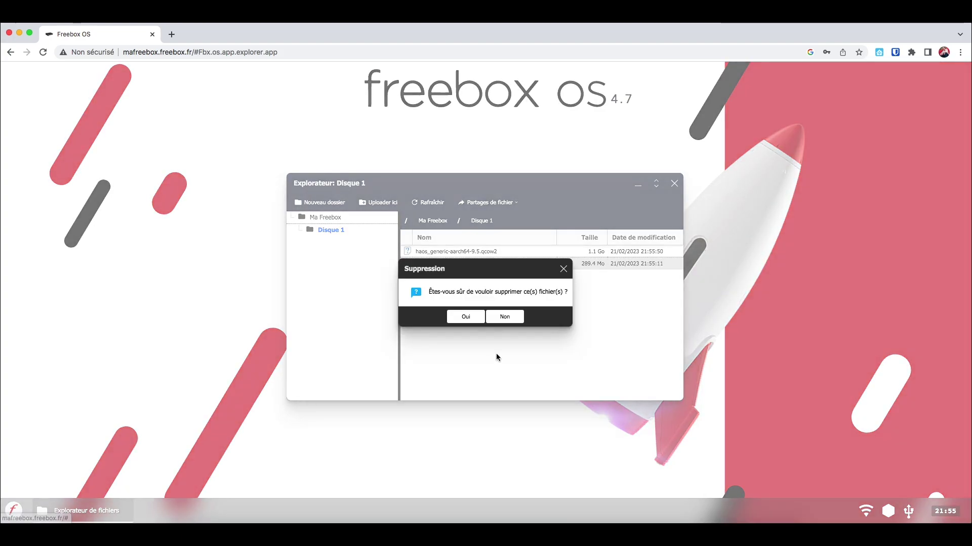
pyautogui.click(470, 319)
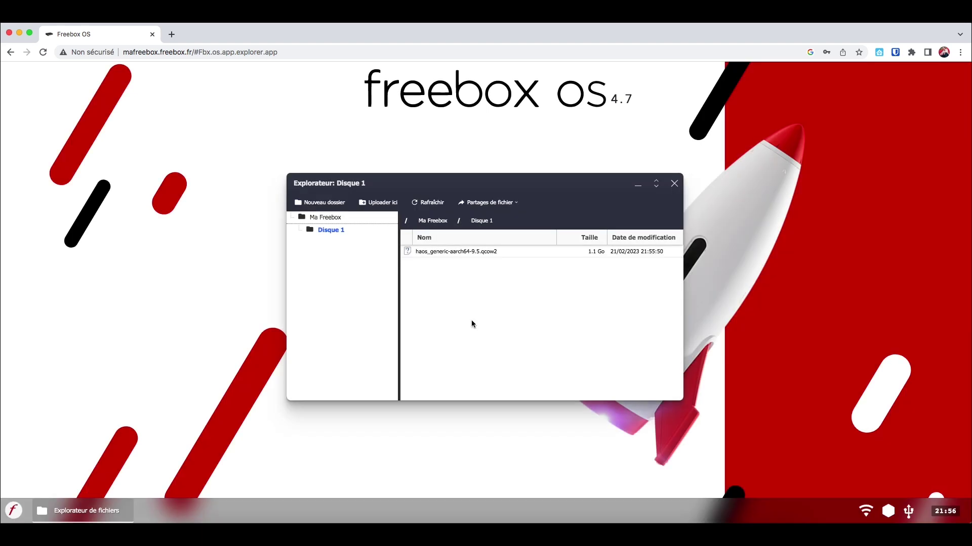
# - Close the file explorer and open the VMs manager
pyautogui.click(674, 184)
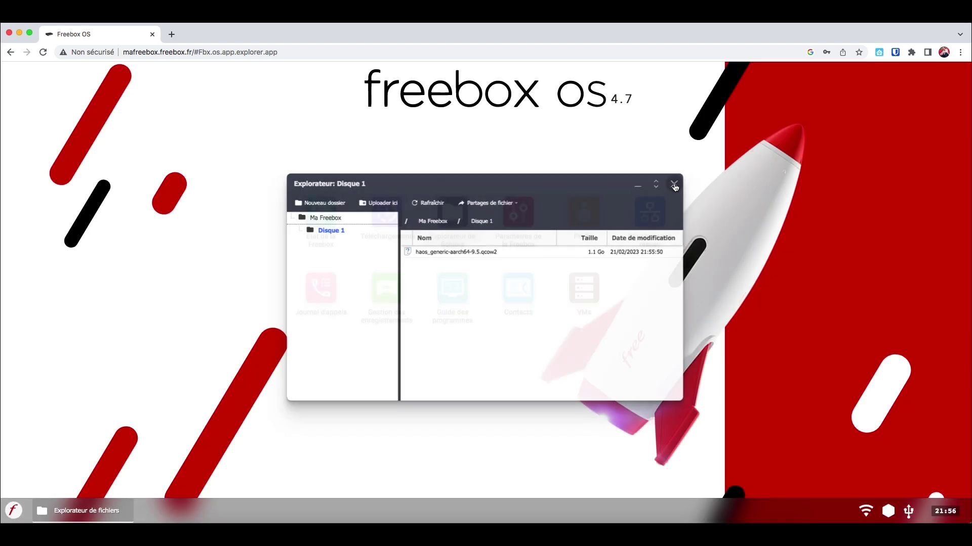
pyautogui.click(589, 298)
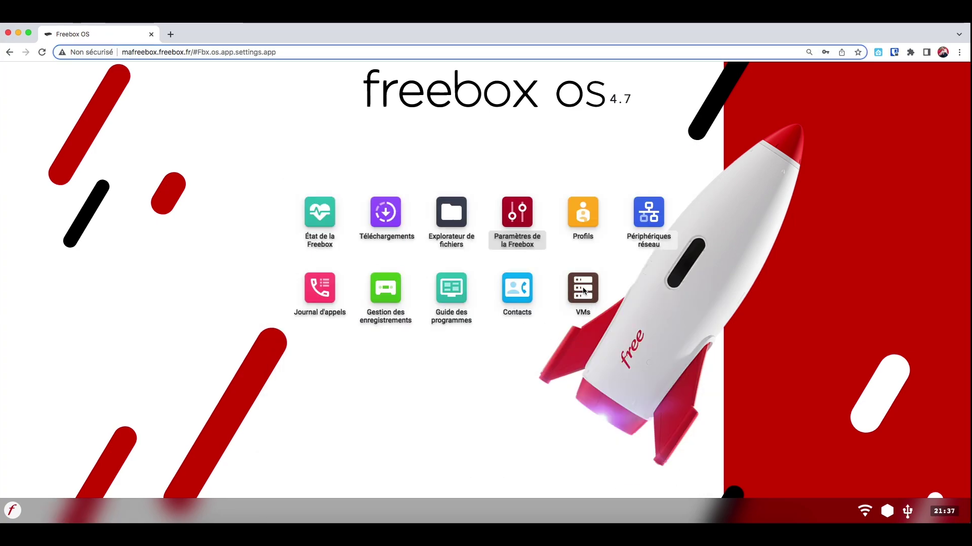
pyautogui.click(585, 291)
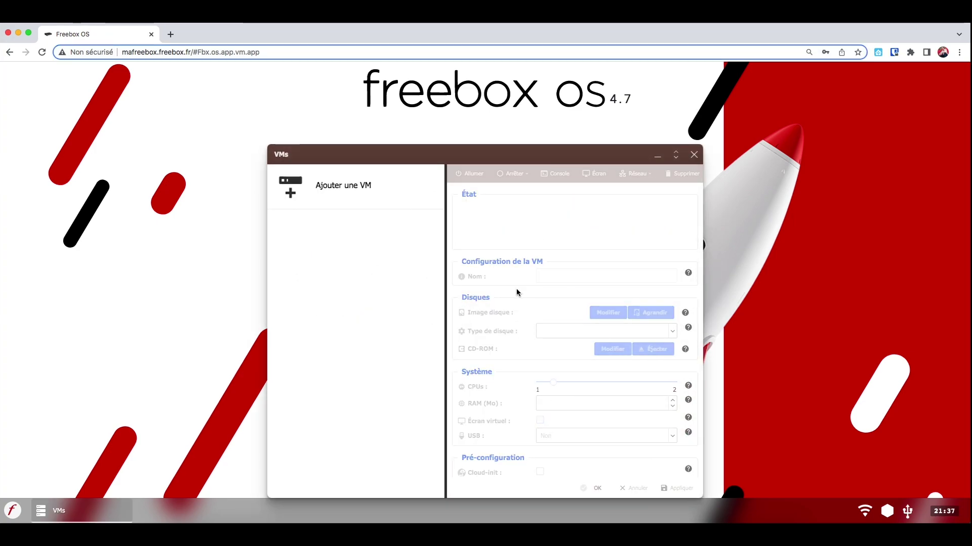
# - Begin adding a VM named Home Assistant with 2 CPUs and 4096 MB of RAM
pyautogui.click(346, 188)
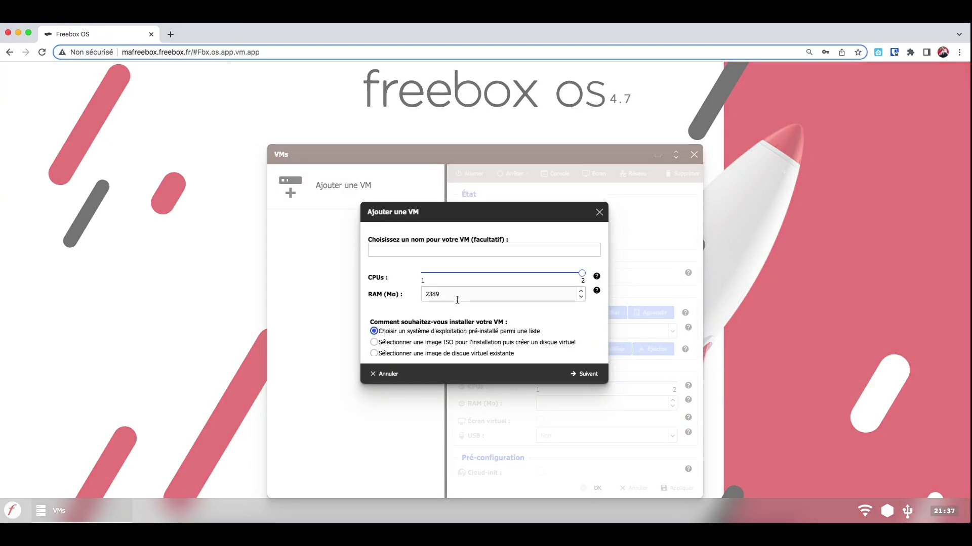
pyautogui.click(423, 251)
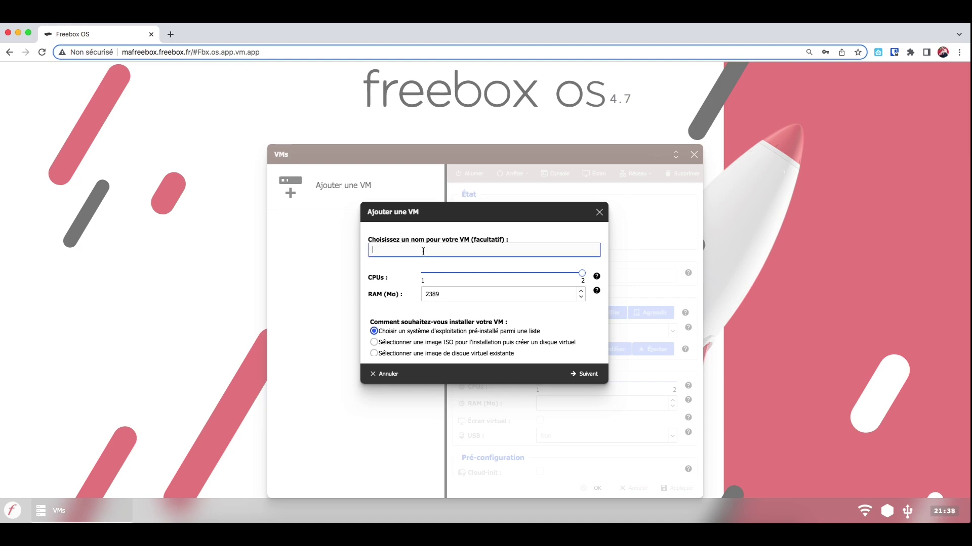
pyautogui.write('Home Assistant')
pyautogui.moveTo(582, 274); pyautogui.dragTo(441, 276)
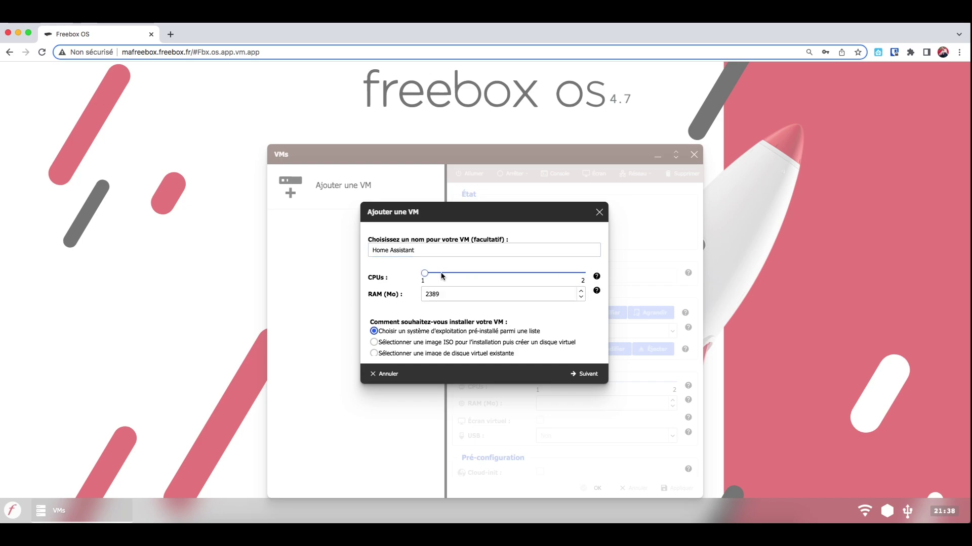
pyautogui.click(578, 275)
pyautogui.moveTo(597, 293)
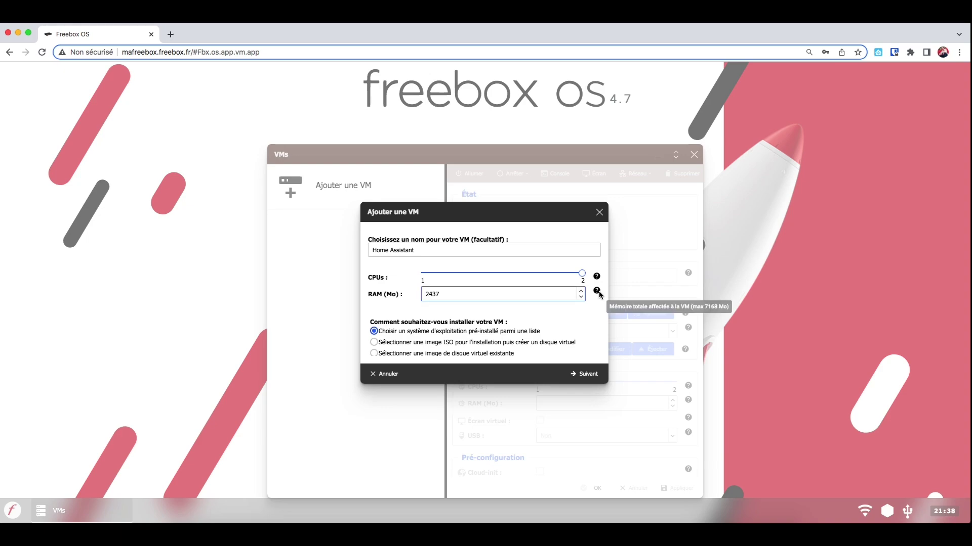
pyautogui.doubleClick(452, 292)
pyautogui.write('4096')
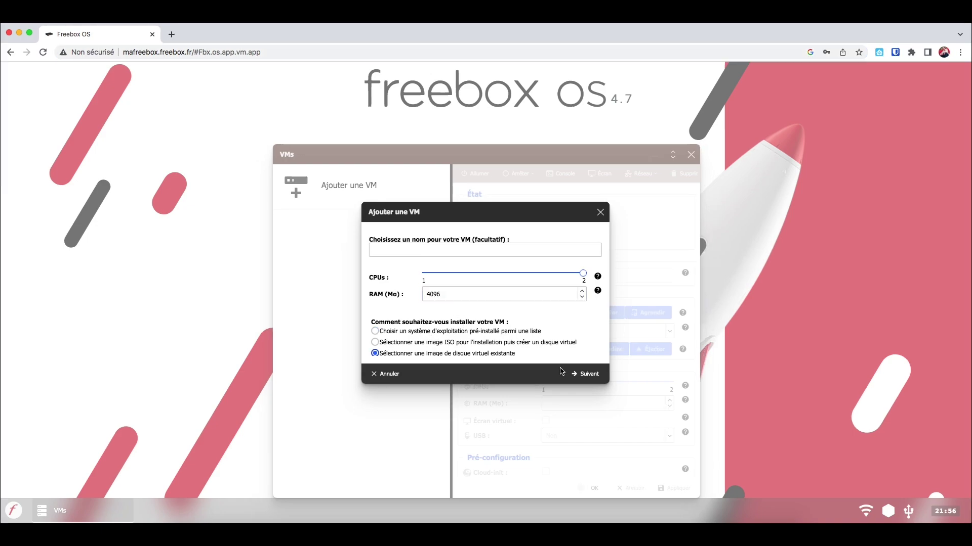
# - Create the VM from the existing haos_generic-aarch64-9.5 virtual disk image on Disque 1, with disk type Qcow2
pyautogui.click(585, 374)
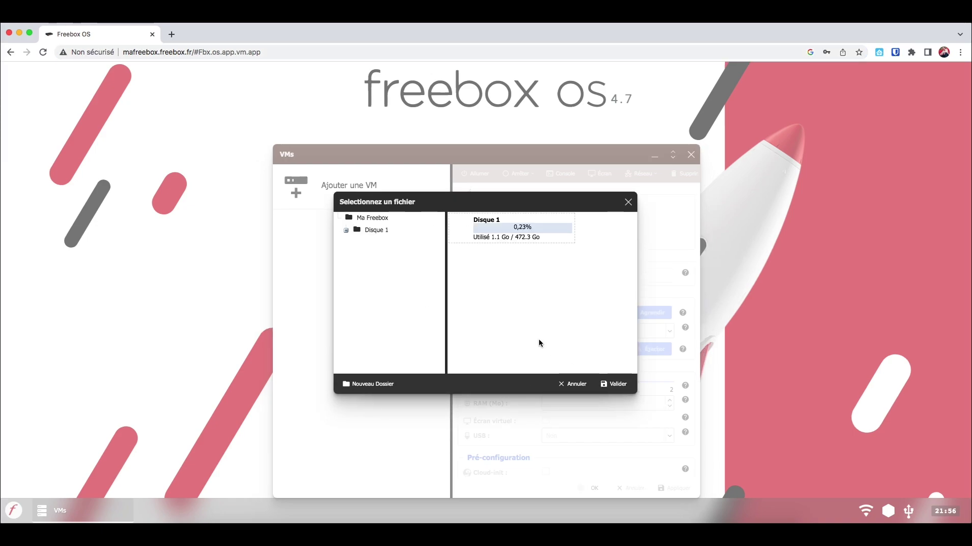
pyautogui.click(370, 230)
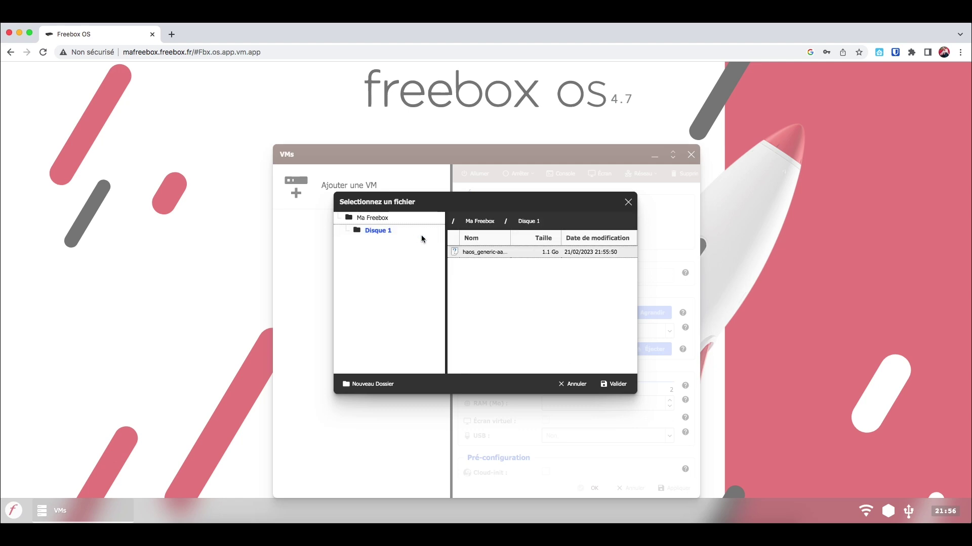
pyautogui.click(482, 252)
pyautogui.click(617, 387)
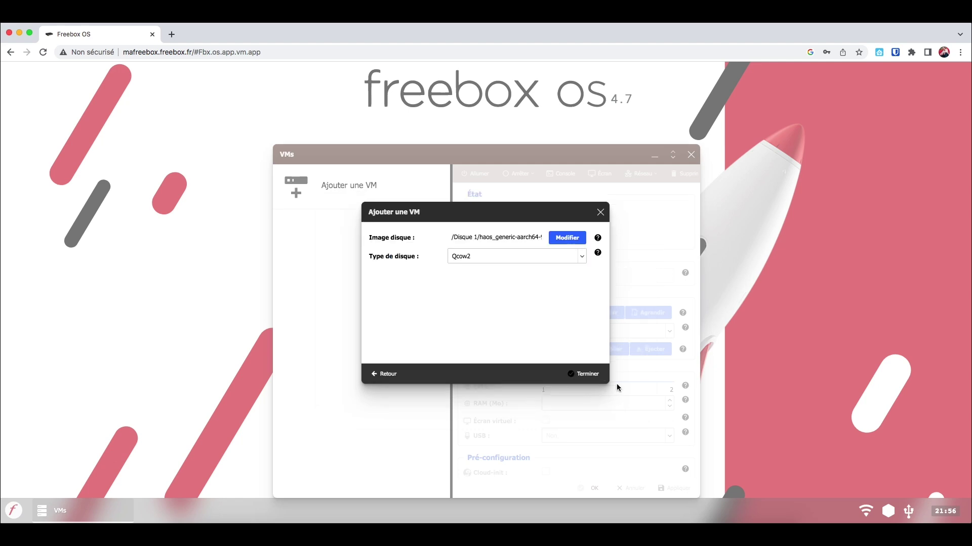
pyautogui.click(587, 375)
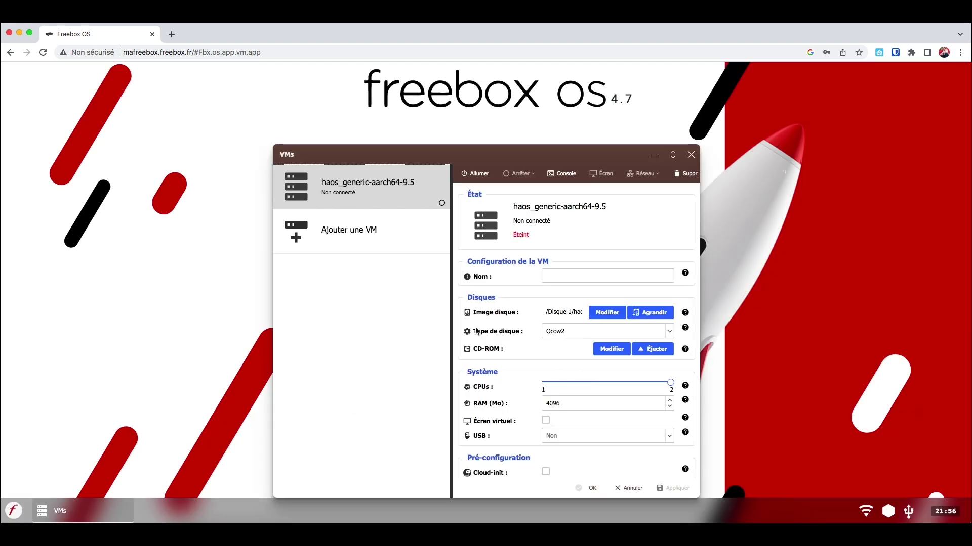
# - Power on the haos_generic-aarch64-9.5 VM and follow its boot in the console, closing the console once it has started
pyautogui.scroll(-2, 530, 375)
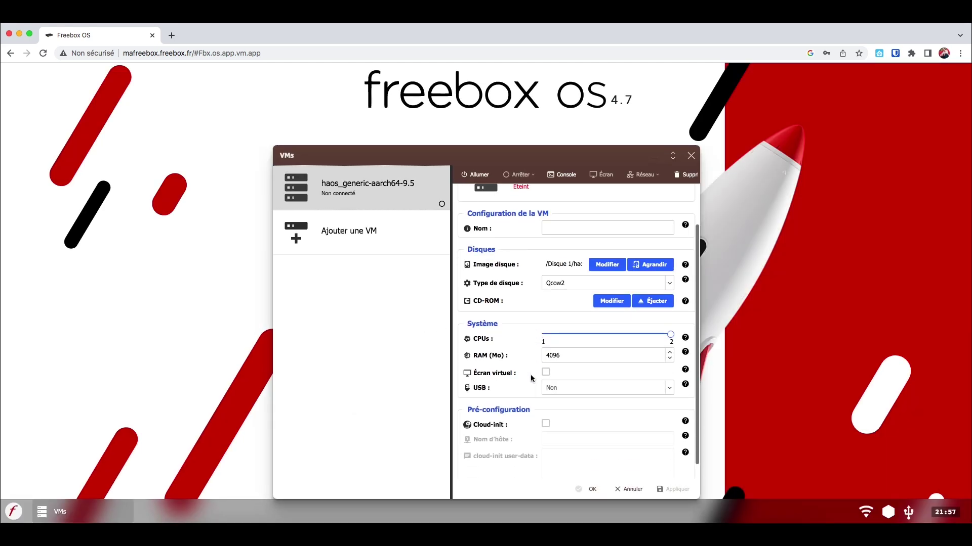
pyautogui.scroll(3, 524, 286)
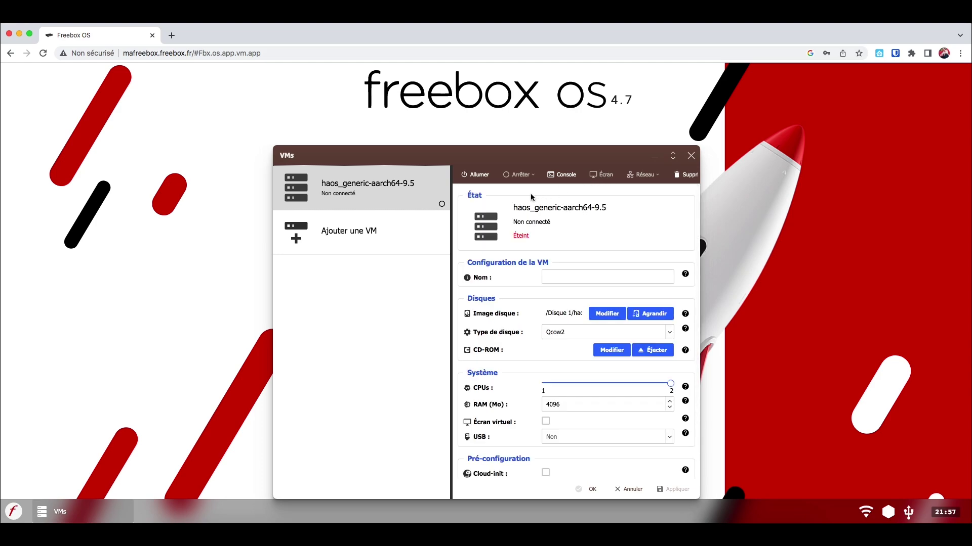
pyautogui.click(549, 313)
pyautogui.click(476, 175)
pyautogui.click(563, 175)
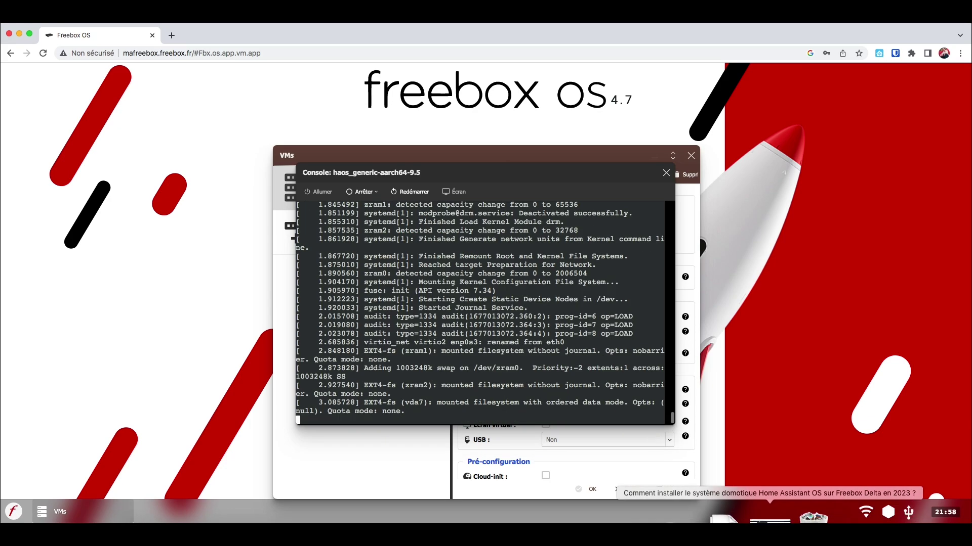
pyautogui.moveTo(683, 407)
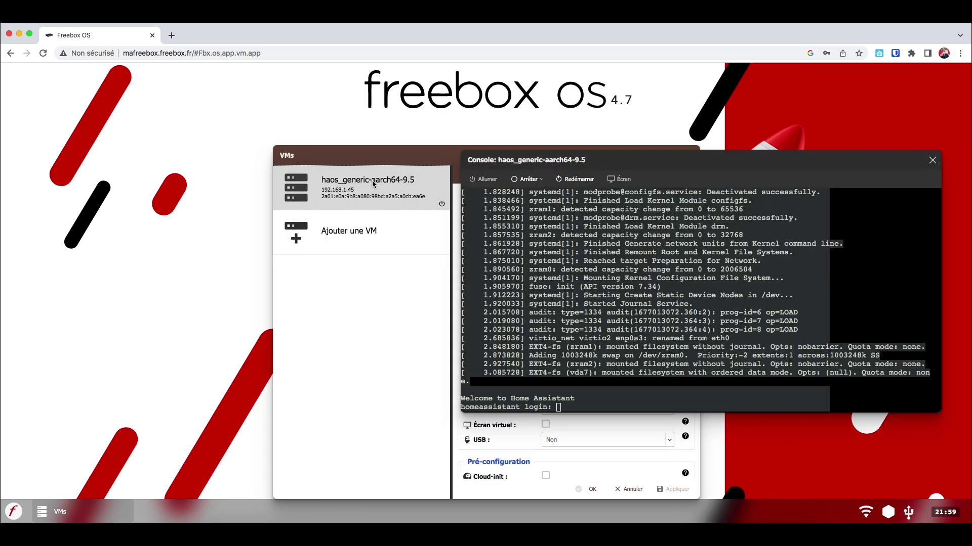
pyautogui.click(931, 161)
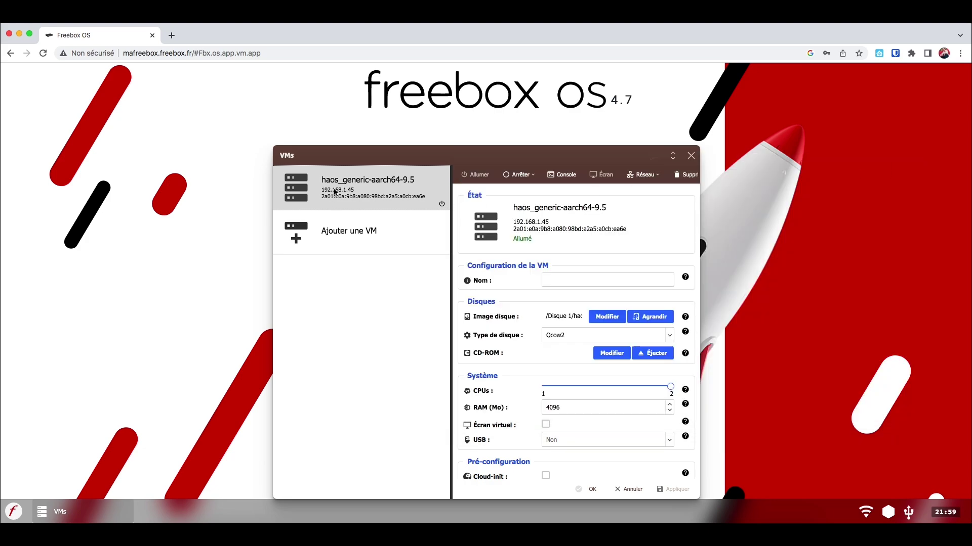
# - Open the Home Assistant address 192.168.1.45:8123 in a new browser tab
pyautogui.click(172, 36)
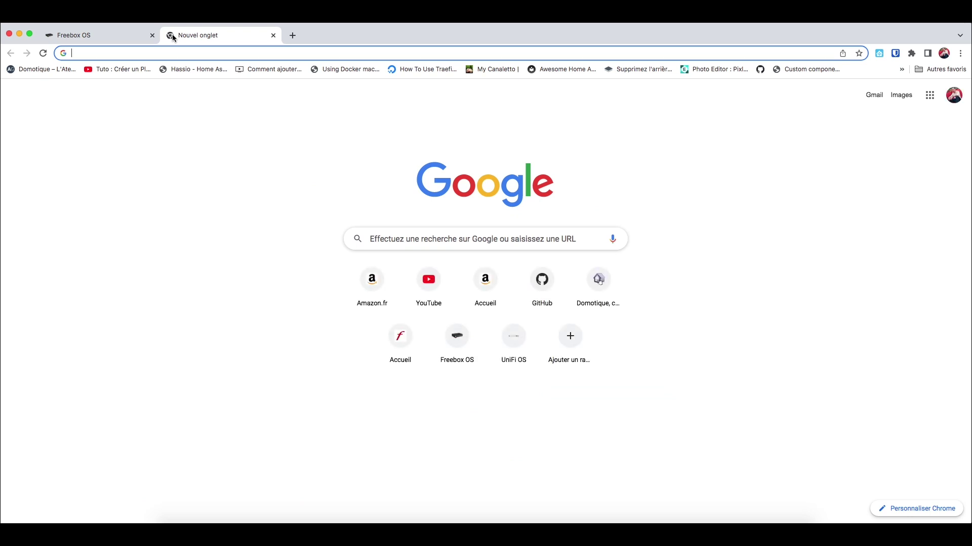
pyautogui.write('192.1')
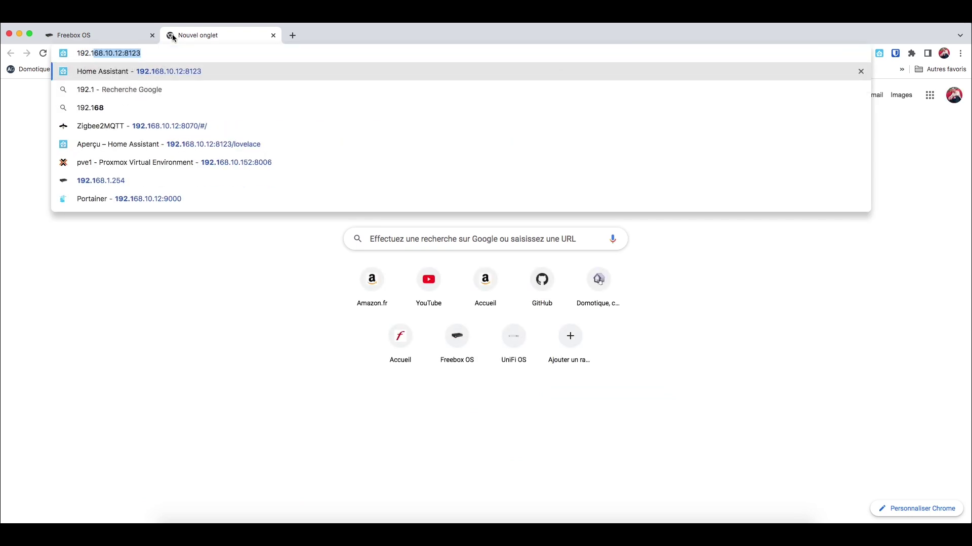
pyautogui.write('68.')
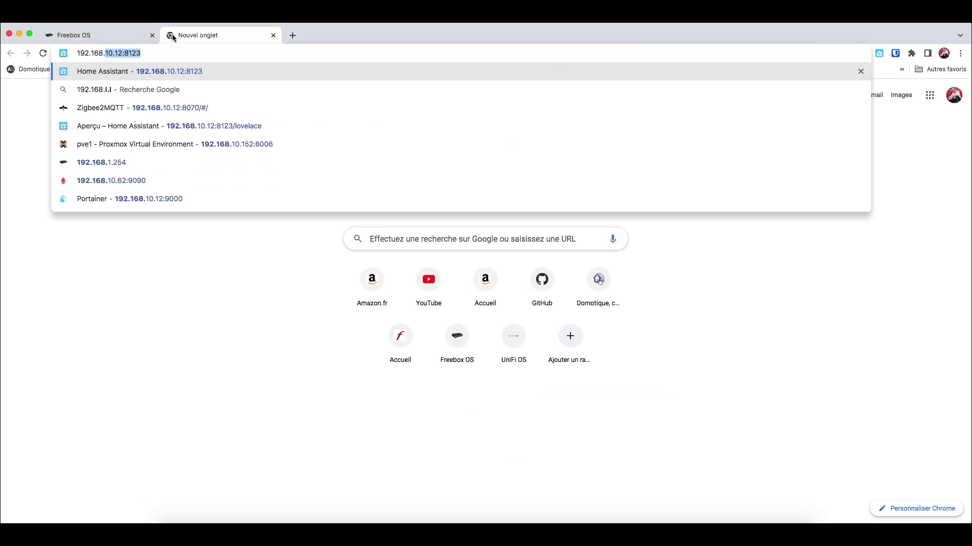
pyautogui.write('1.45')
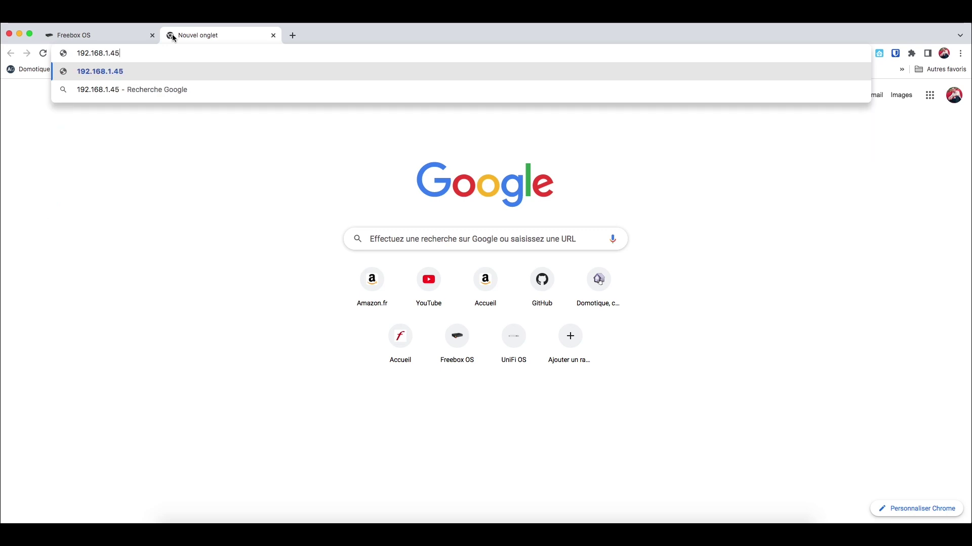
pyautogui.write(':8123')
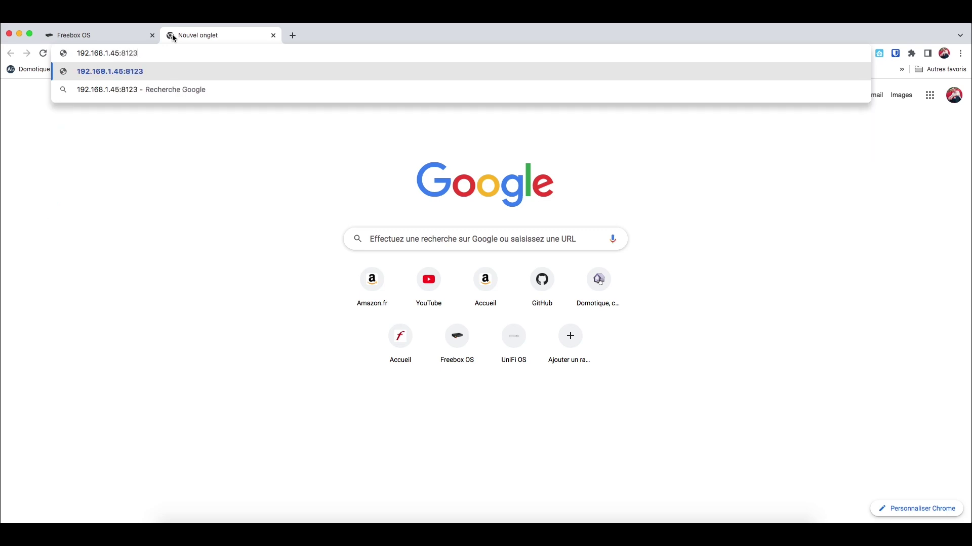
pyautogui.press('Return')
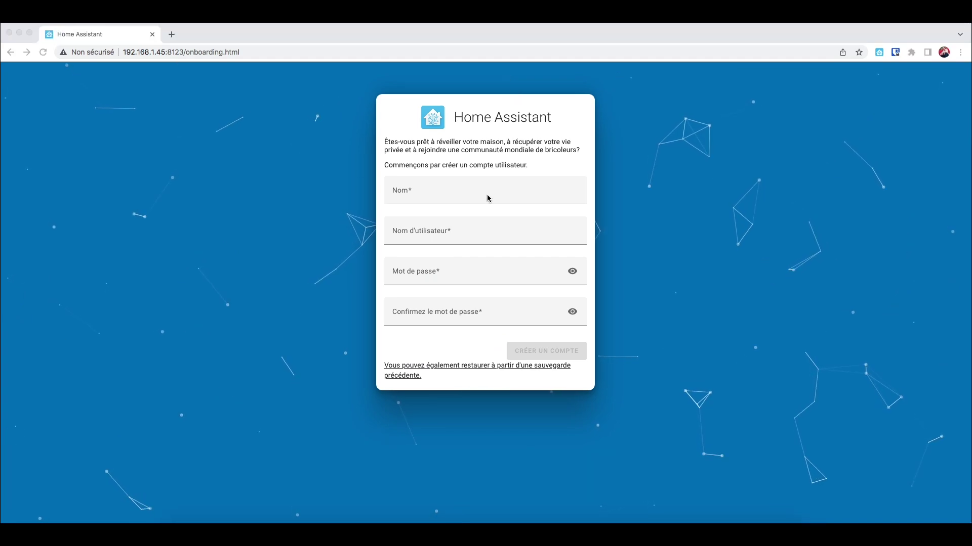
# - Fill in the account owner's name on the Home Assistant onboarding form, letting the username fill in from it
pyautogui.click(437, 194)
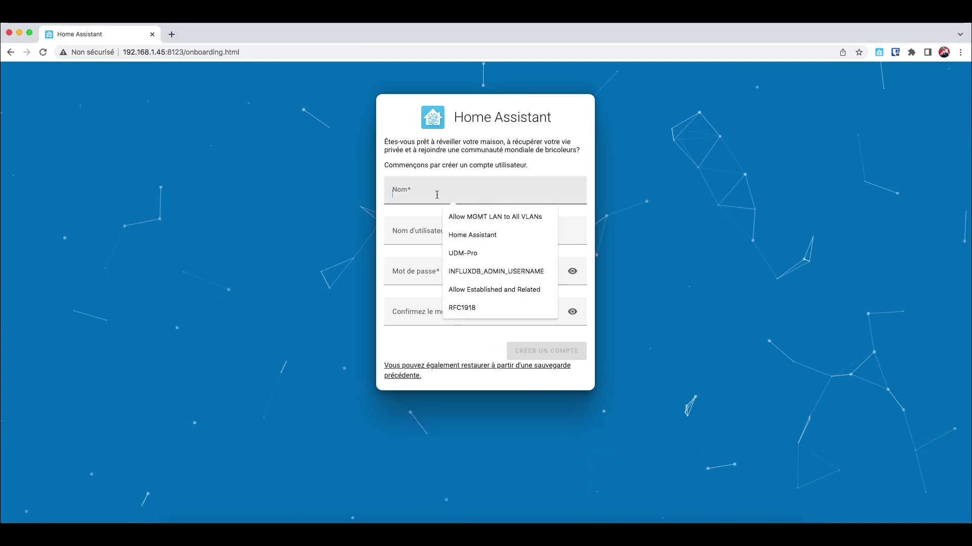
pyautogui.click(321, 175)
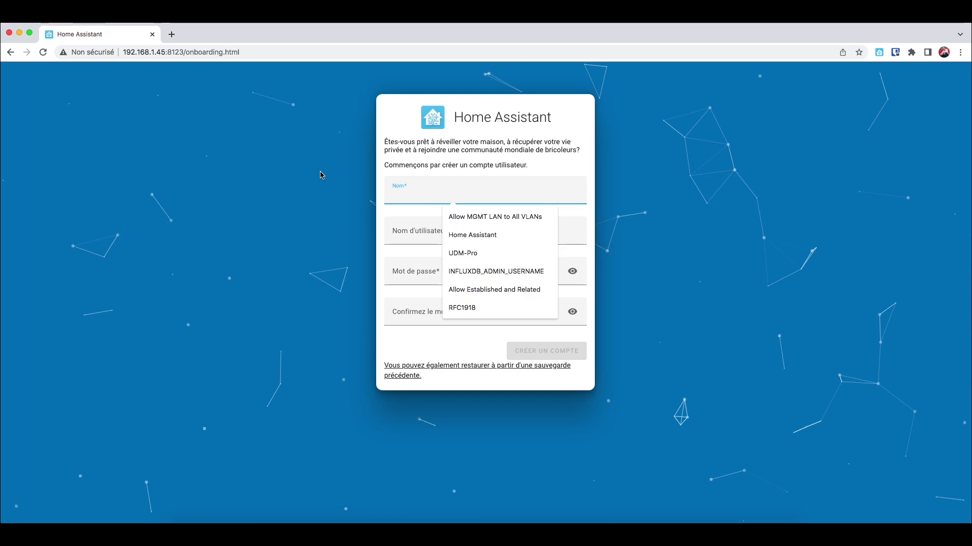
pyautogui.click(426, 197)
pyautogui.write('thomas')
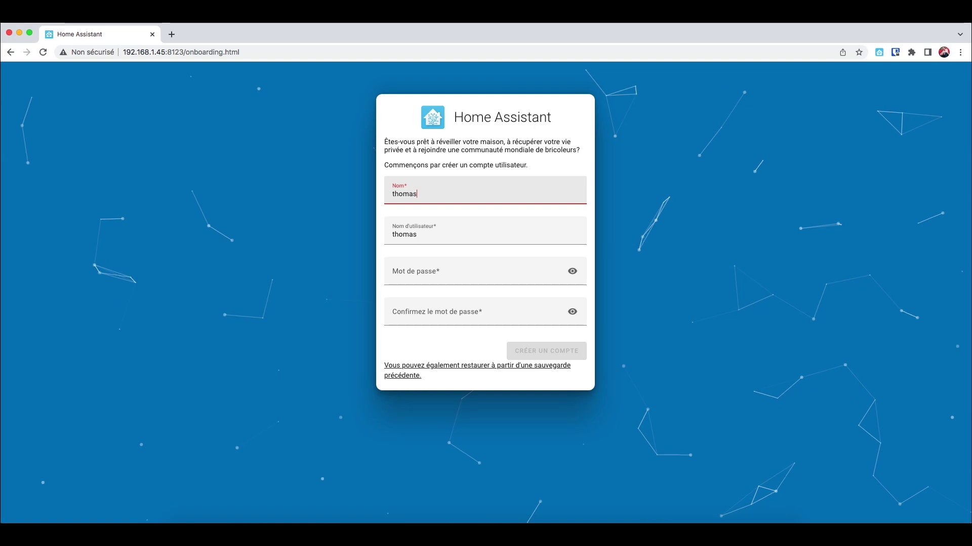
pyautogui.press('Tab')
# - Enter and confirm the account password, and create the Home Assistant user account
pyautogui.click(476, 275)
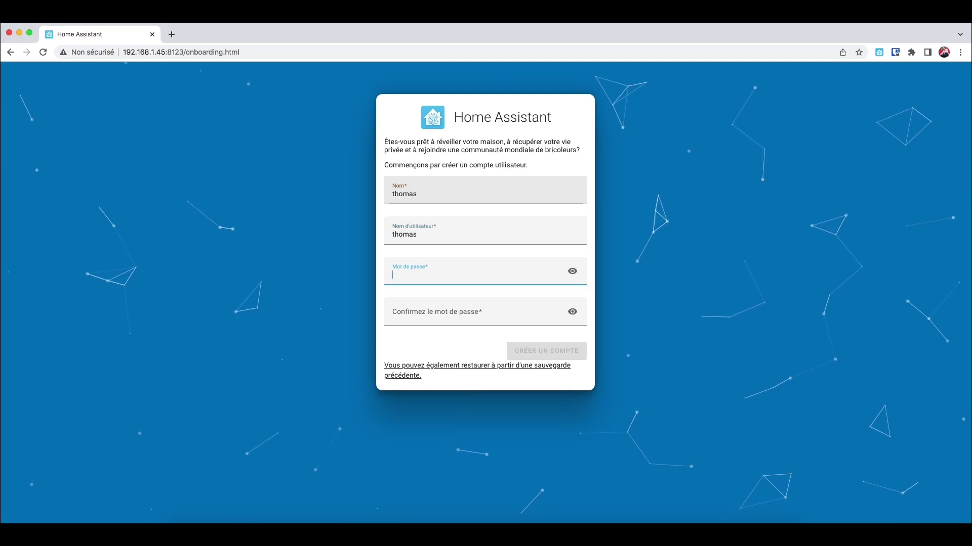
pyautogui.hotkey('ctrl', 'v')
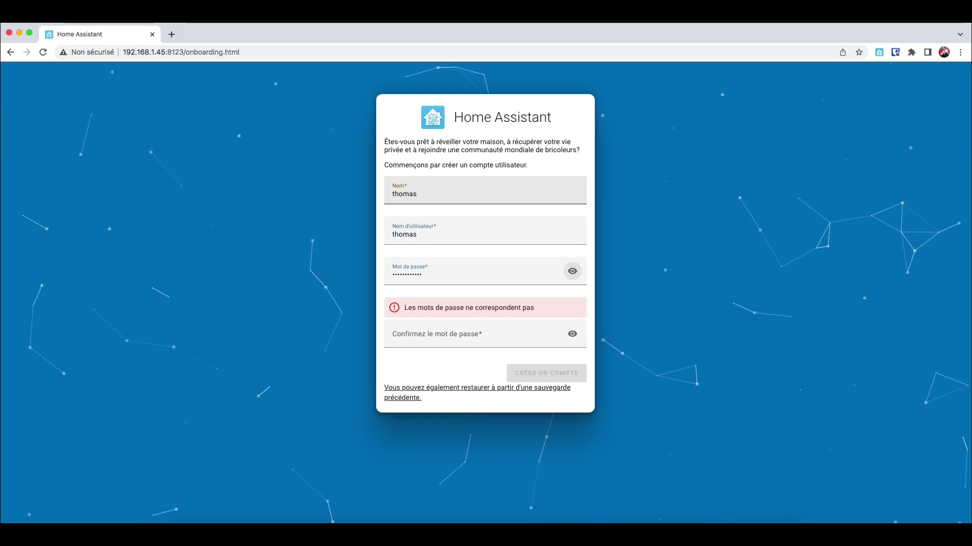
pyautogui.press('Tab')
pyautogui.write('****')
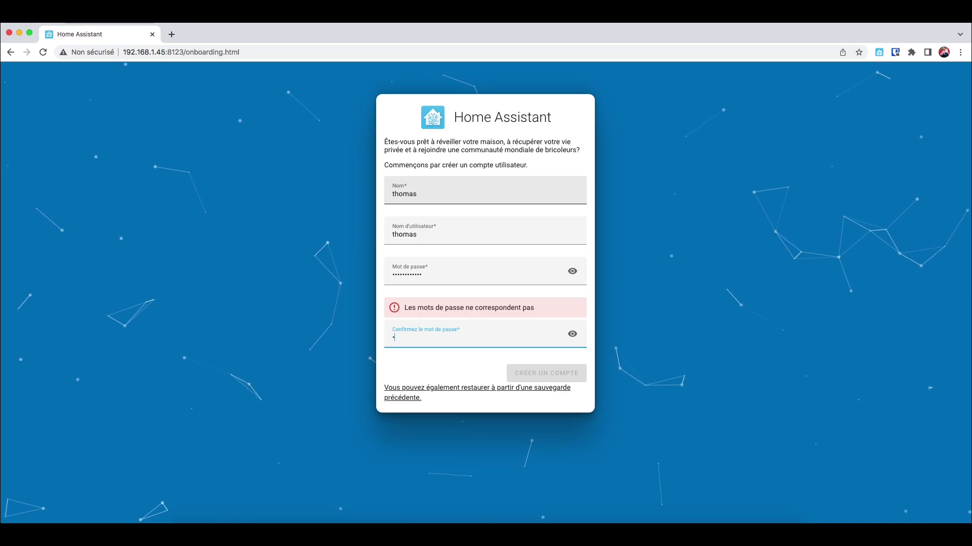
pyautogui.write('***')
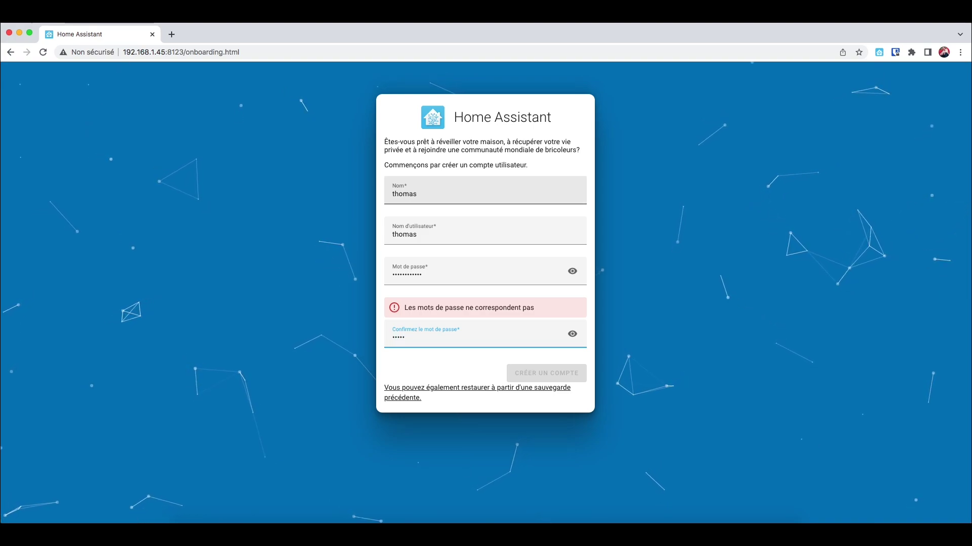
pyautogui.write('*****')
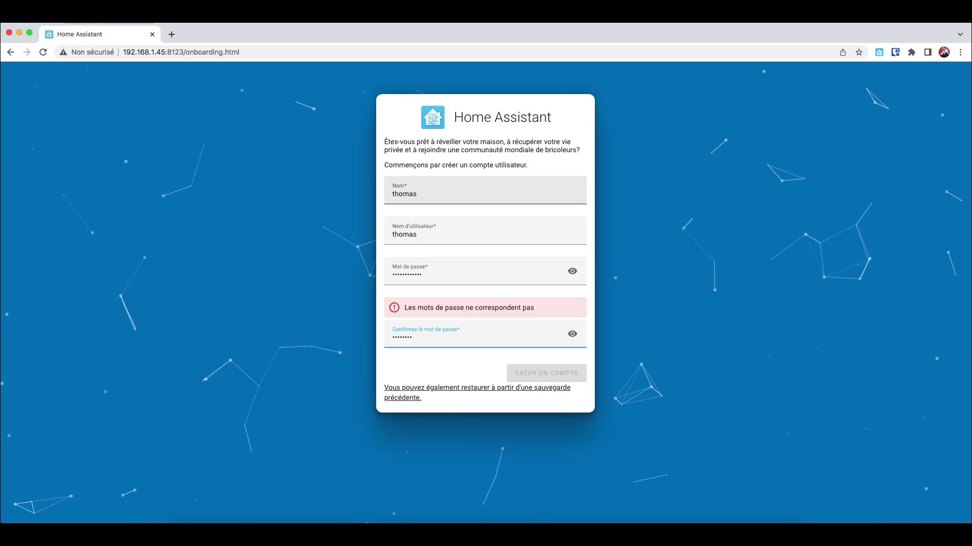
pyautogui.write('*')
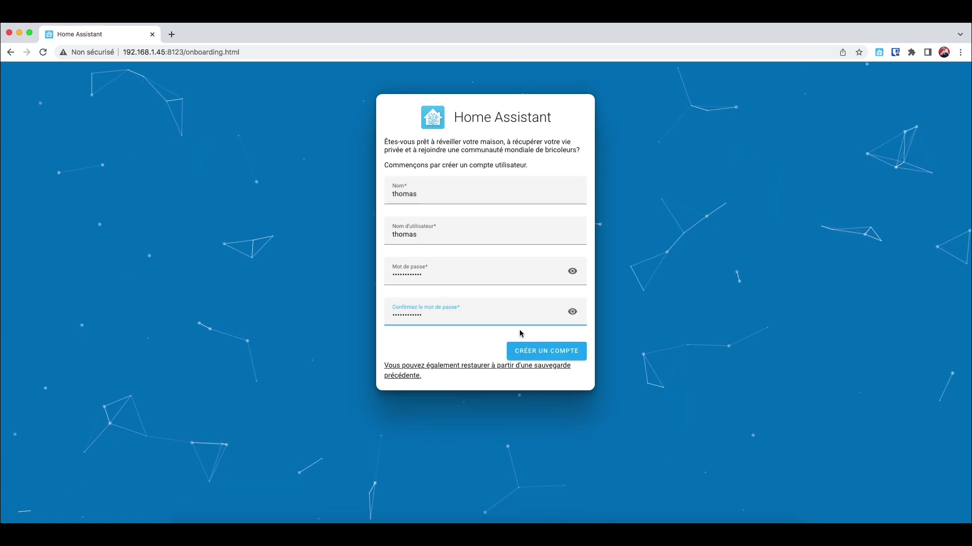
pyautogui.click(559, 353)
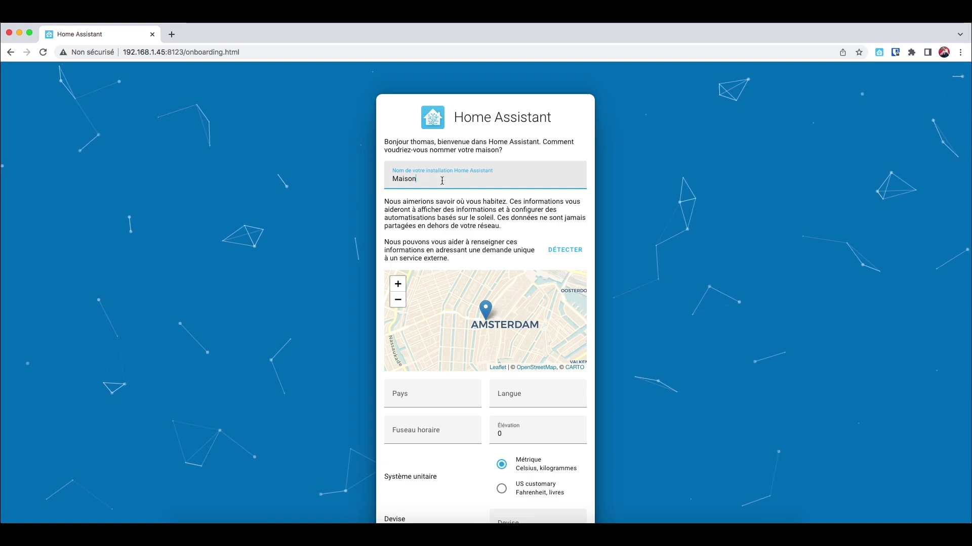
# - Move the home location marker on the onboarding map from Amsterdam to Dubai
pyautogui.scroll(-2, 457, 240)
pyautogui.scroll(-3, 457, 240)
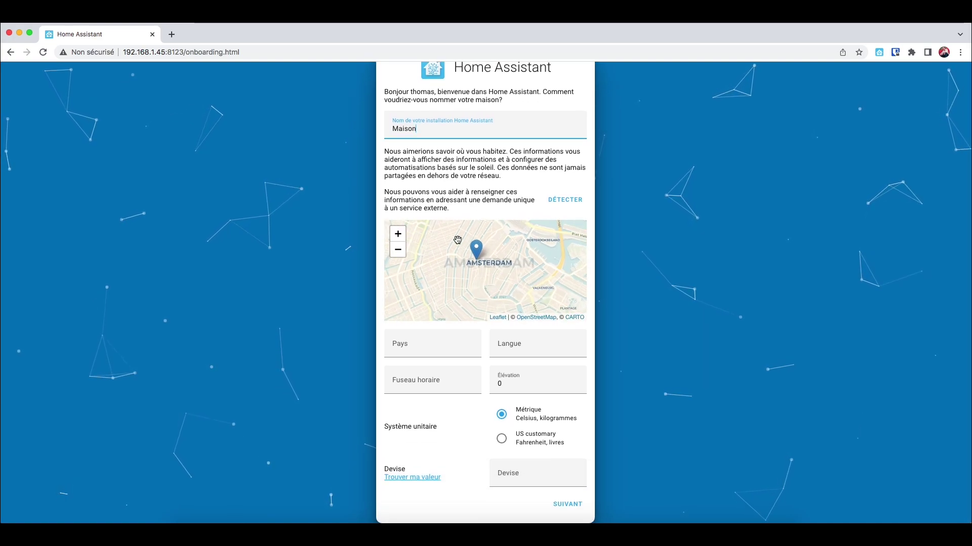
pyautogui.click(444, 348)
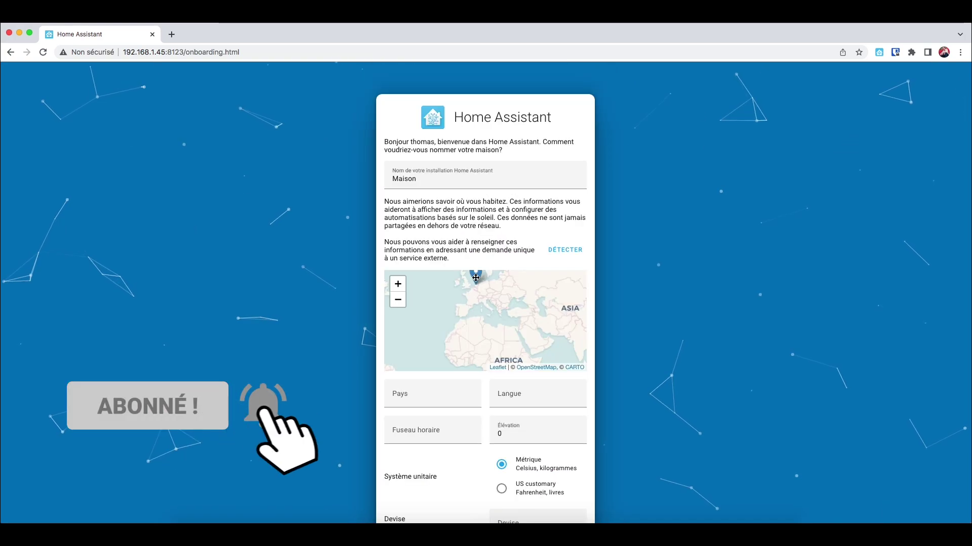
pyautogui.scroll(-2, 505, 307)
pyautogui.scroll(4, 505, 307)
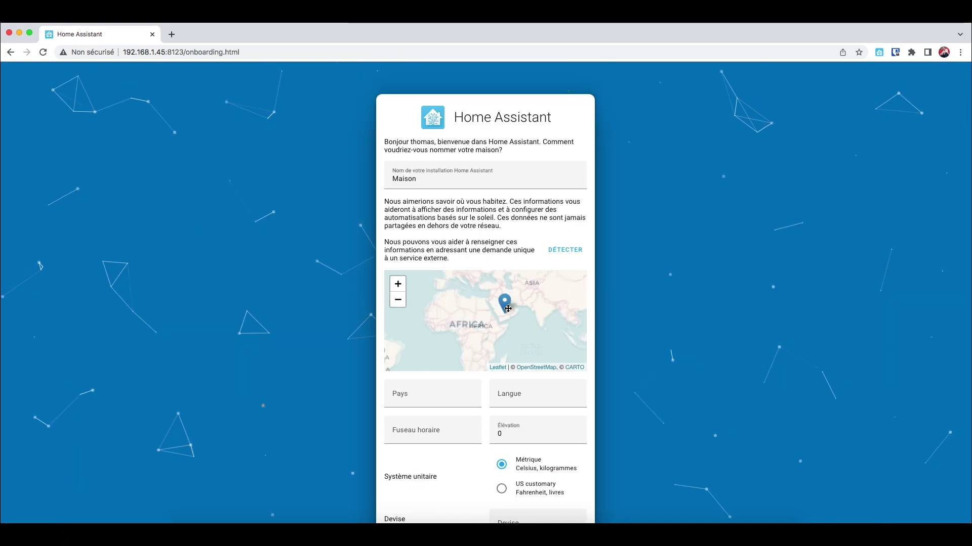
pyautogui.moveTo(497, 323)
pyautogui.mouseDown()
pyautogui.moveTo(529, 307)
pyautogui.moveTo(501, 313)
pyautogui.moveTo(542, 282)
pyautogui.moveTo(493, 347)
pyautogui.moveTo(510, 279)
pyautogui.moveTo(506, 345)
pyautogui.mouseUp()
pyautogui.scroll(2, 530, 310)
pyautogui.scroll(2, 531, 310)
pyautogui.scroll(-2, 526, 420)
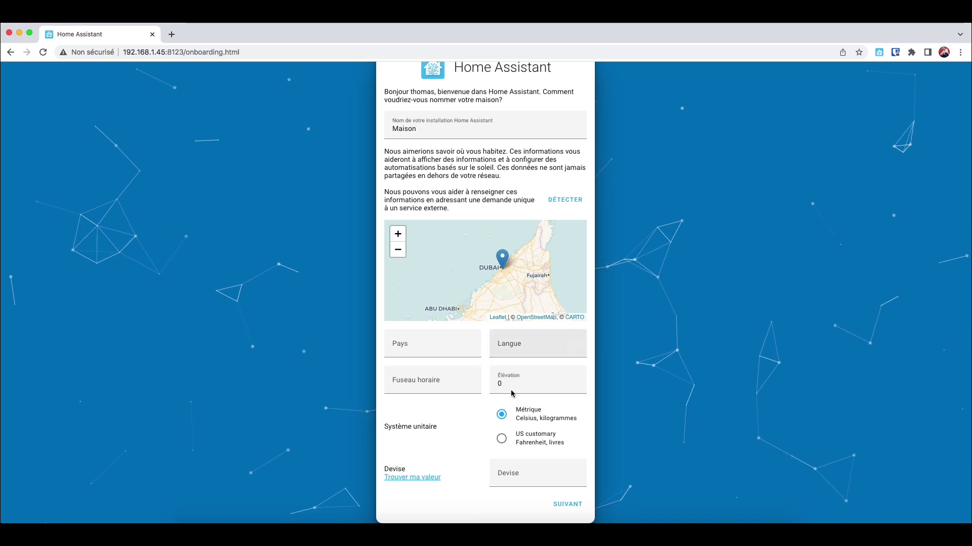
# - Set the home's language to fr and its country to AE on the Home Assistant onboarding form
pyautogui.click(574, 347)
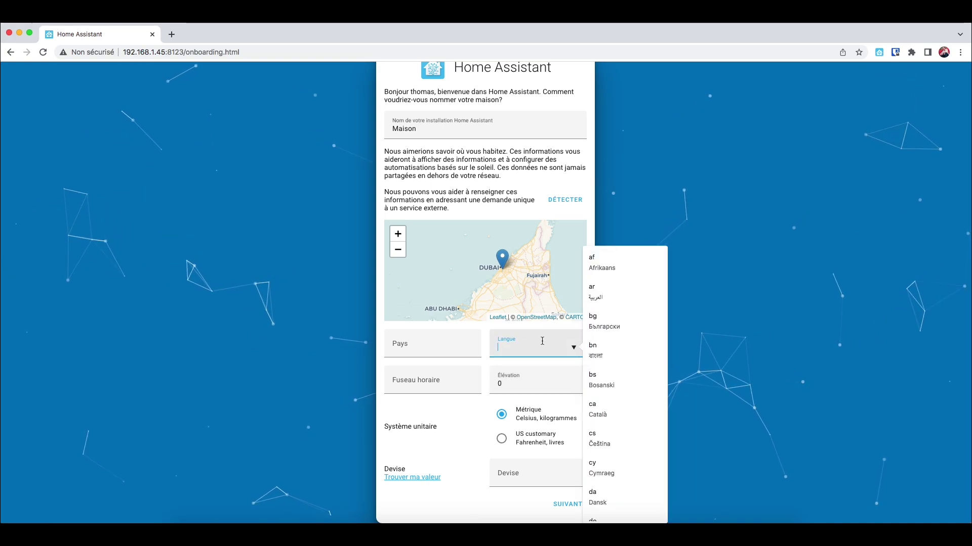
pyautogui.write('fr')
pyautogui.click(547, 434)
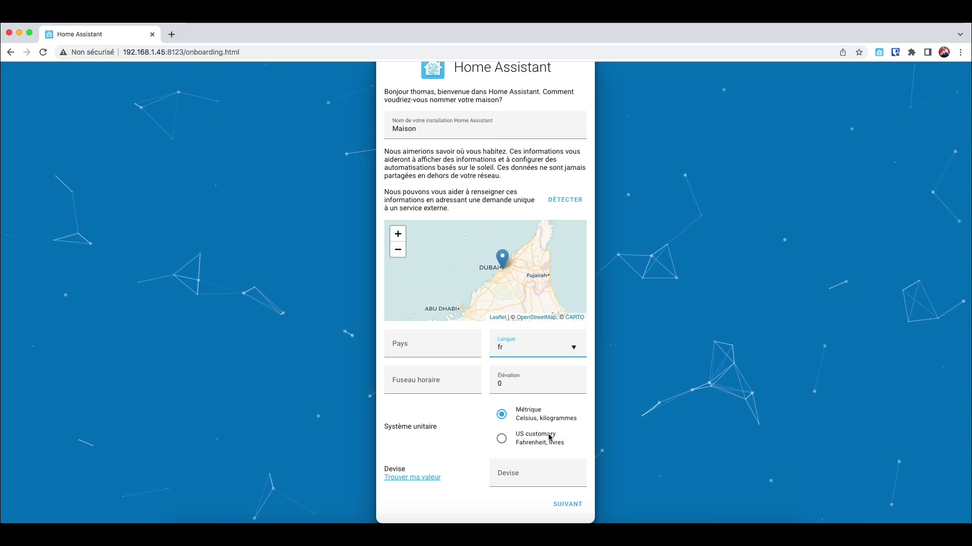
pyautogui.click(474, 351)
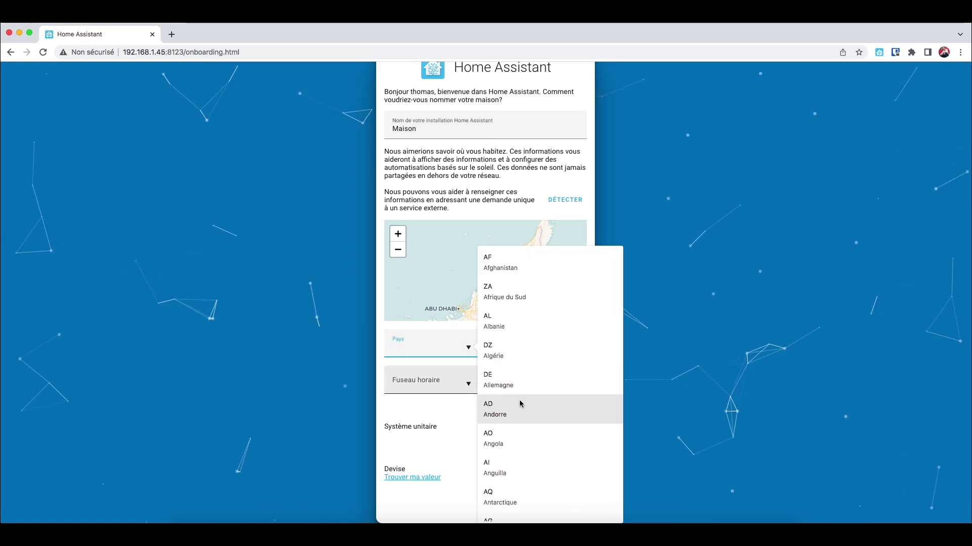
pyautogui.scroll(-10, 520, 403)
pyautogui.scroll(-15, 521, 403)
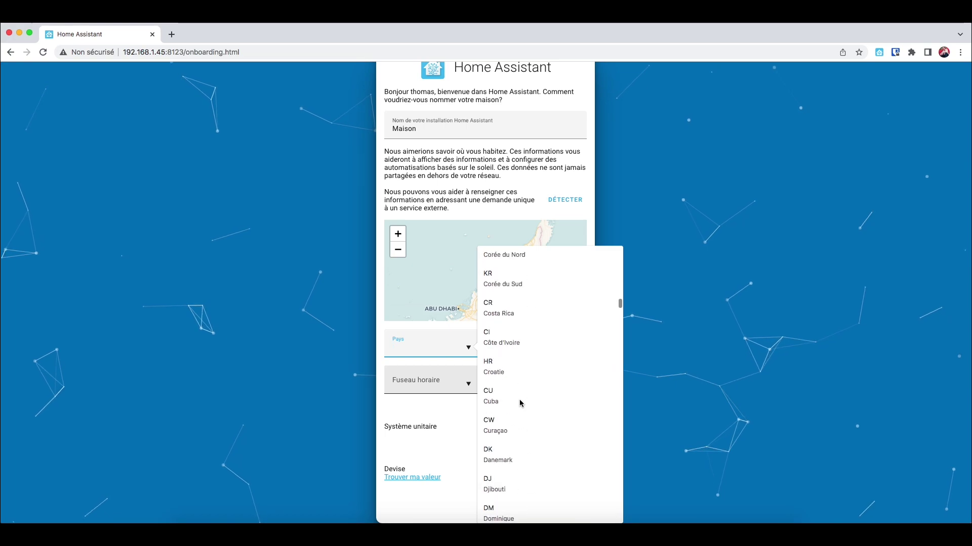
pyautogui.click(504, 380)
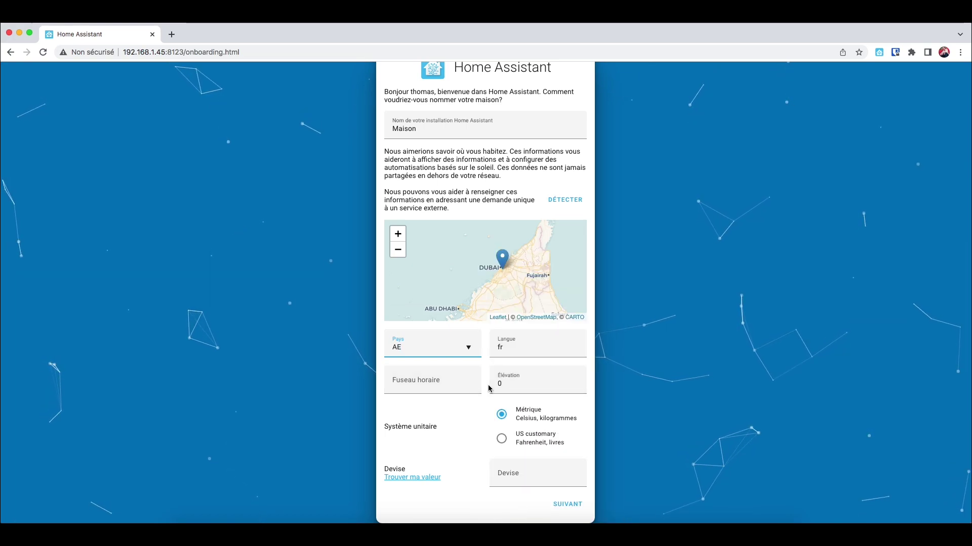
# - Browse the available currencies for the home and submit the home details form
pyautogui.click(522, 473)
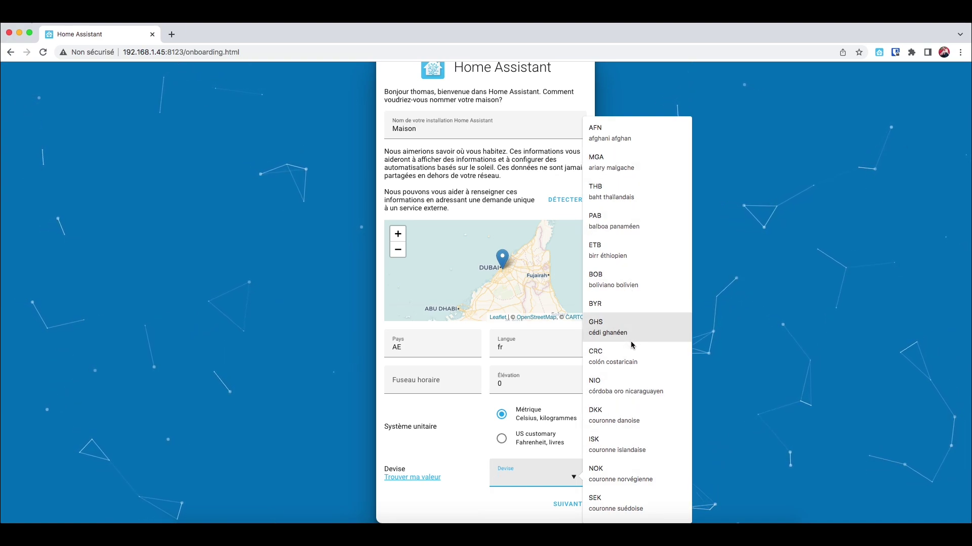
pyautogui.scroll(-3, 632, 341)
pyautogui.scroll(-2, 632, 345)
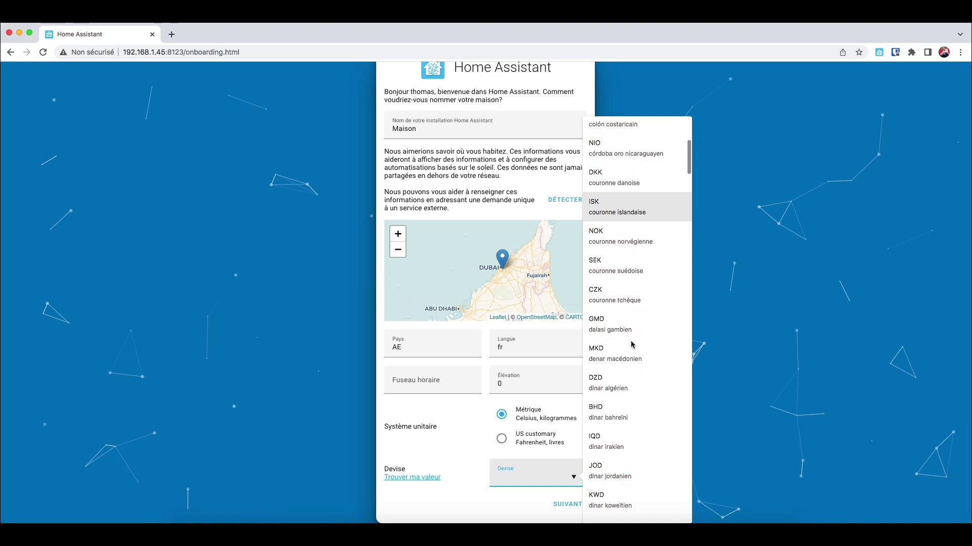
pyautogui.scroll(2, 631, 345)
pyautogui.click(568, 505)
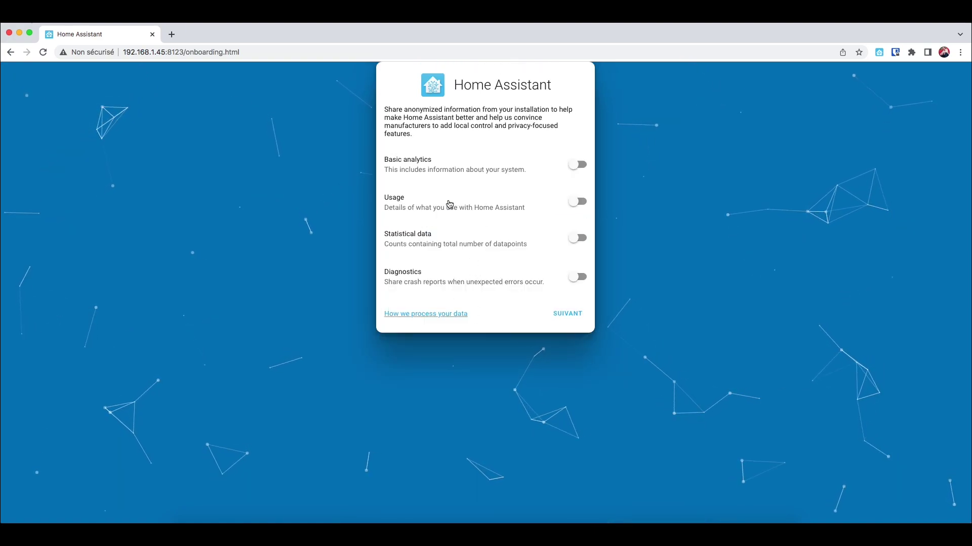
# - Finish the onboarding with all analytics sharing off, and open the devices and services settings
pyautogui.click(568, 314)
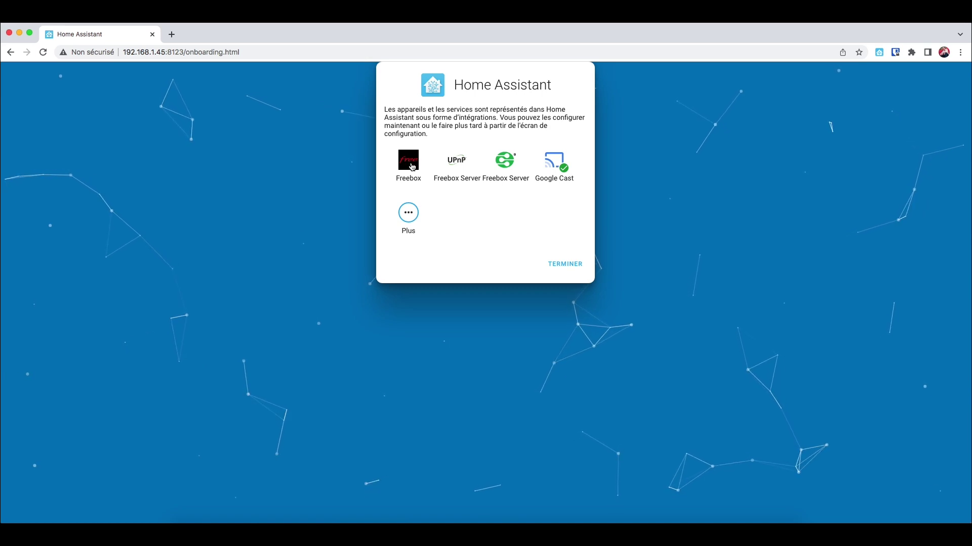
pyautogui.click(565, 264)
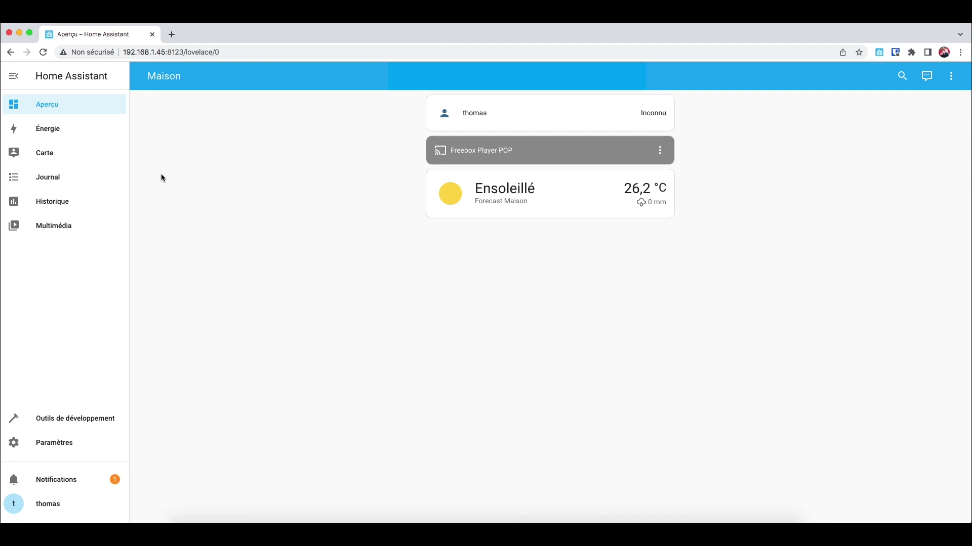
pyautogui.click(54, 442)
pyautogui.click(487, 161)
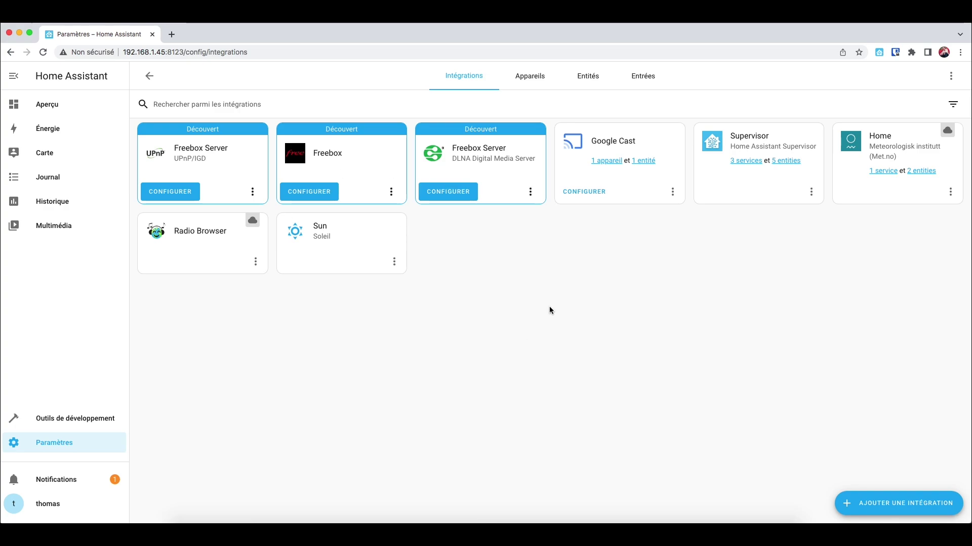
# - Open Freebox OS at mafreebox.freebox.fr in a new browser tab and bring up its virtual machine manager
pyautogui.click(172, 34)
pyautogui.write('http://mafreebox.freebox.fr/')
pyautogui.press('Return')
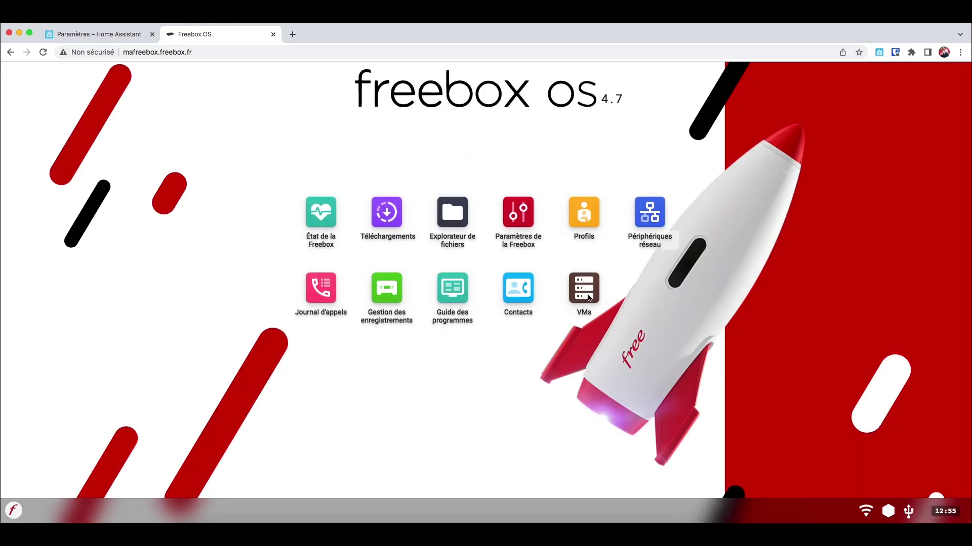
pyautogui.click(582, 291)
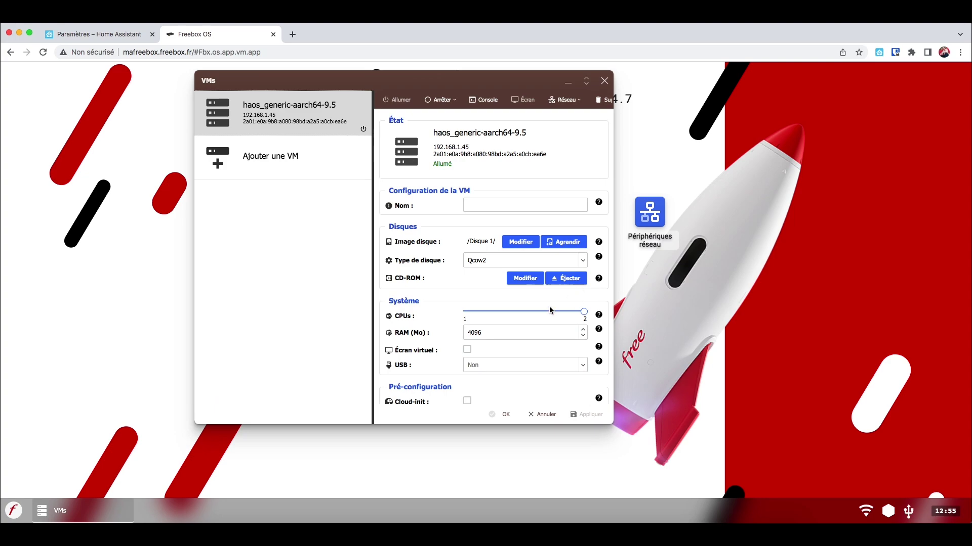
# - Try to assign the standard USB port (type A) to the running haos_generic-aarch64-9.5 virtual machine
pyautogui.scroll(-1, 548, 308)
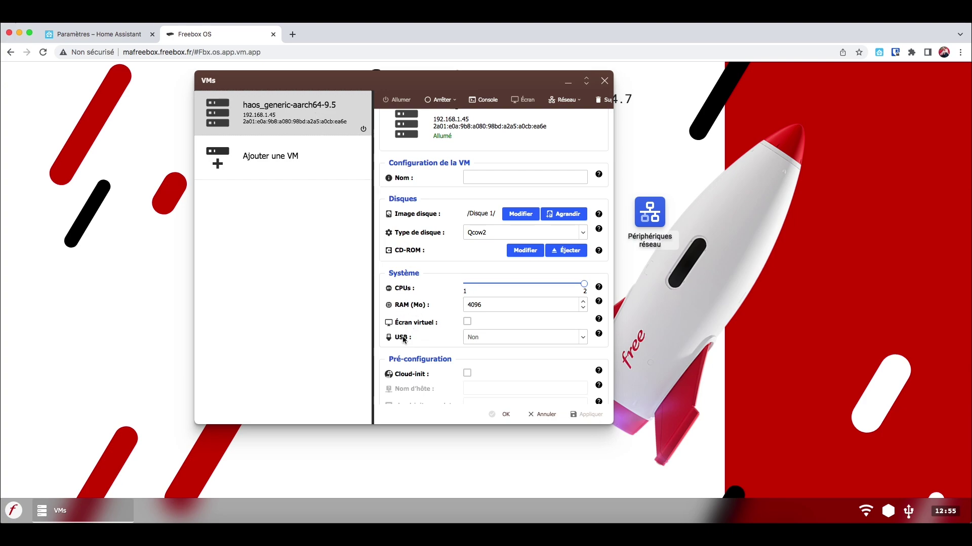
pyautogui.click(584, 341)
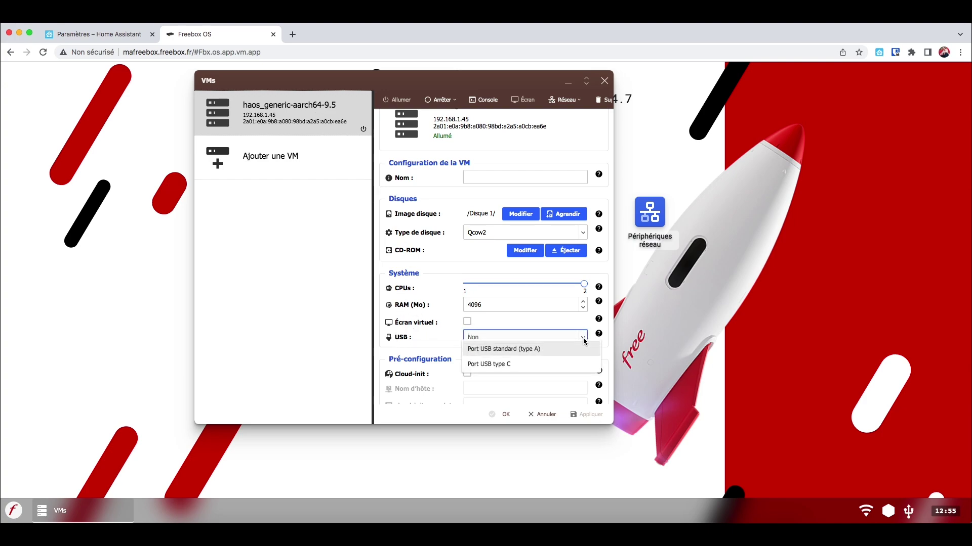
pyautogui.click(521, 349)
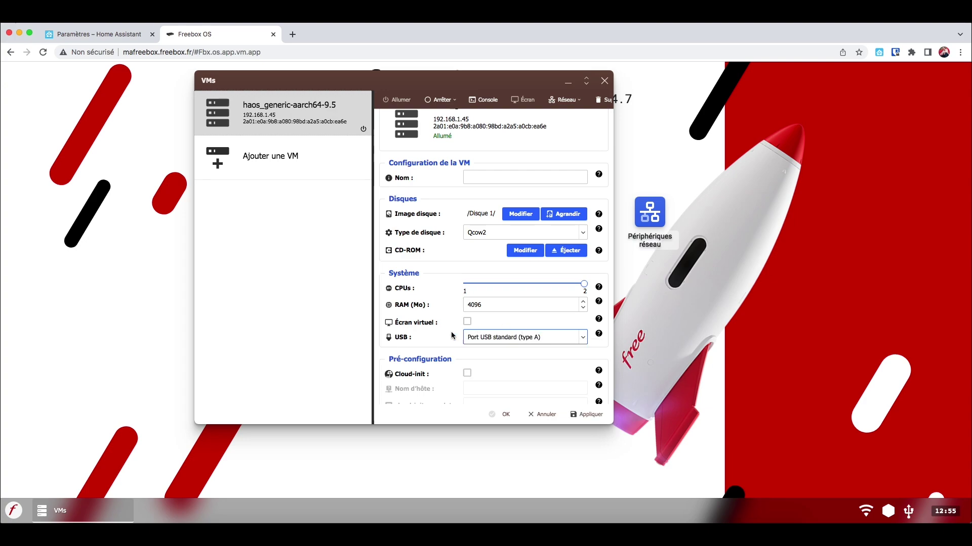
pyautogui.scroll(-2, 459, 334)
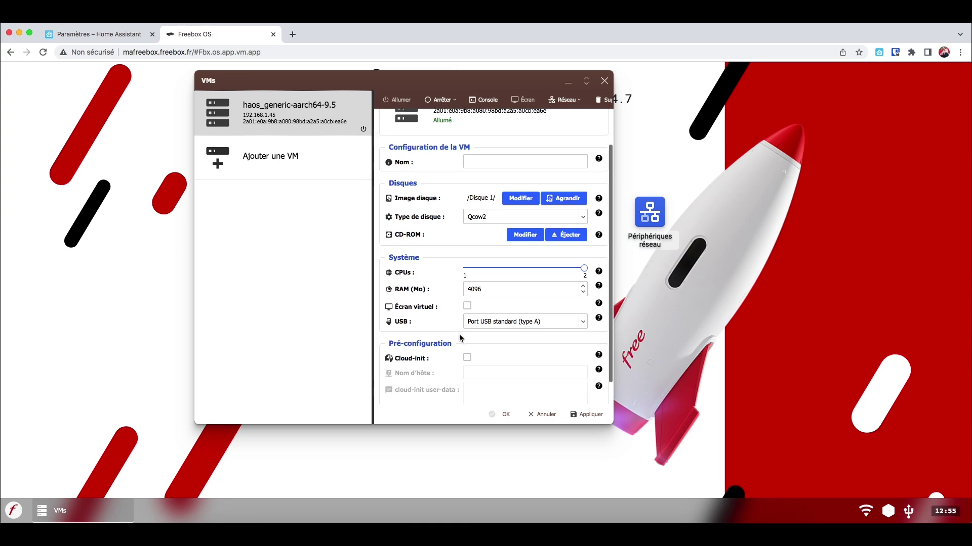
pyautogui.click(588, 415)
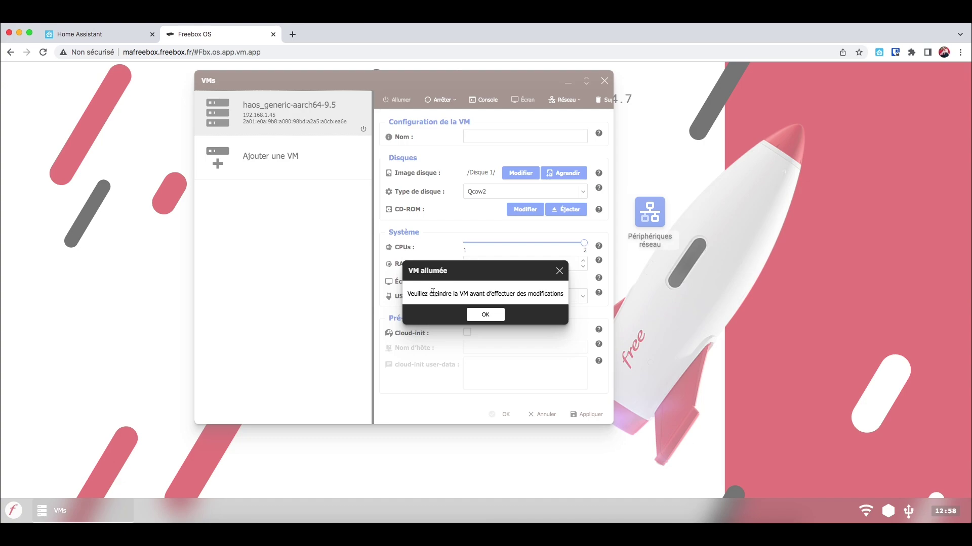
pyautogui.click(494, 315)
# - Shut down the haos_generic-aarch64-9.5 virtual machine from its console, and close the console
pyautogui.click(485, 99)
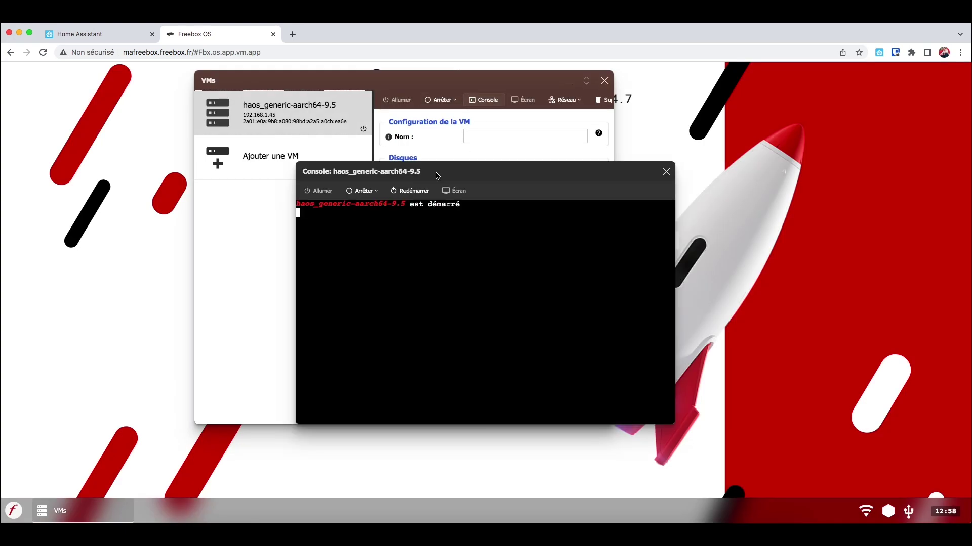
pyautogui.click(362, 190)
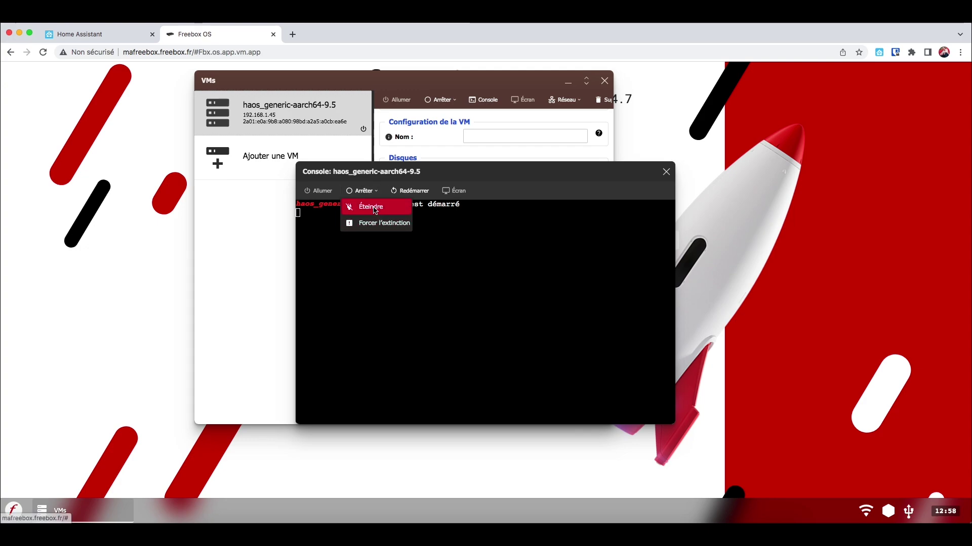
pyautogui.click(376, 210)
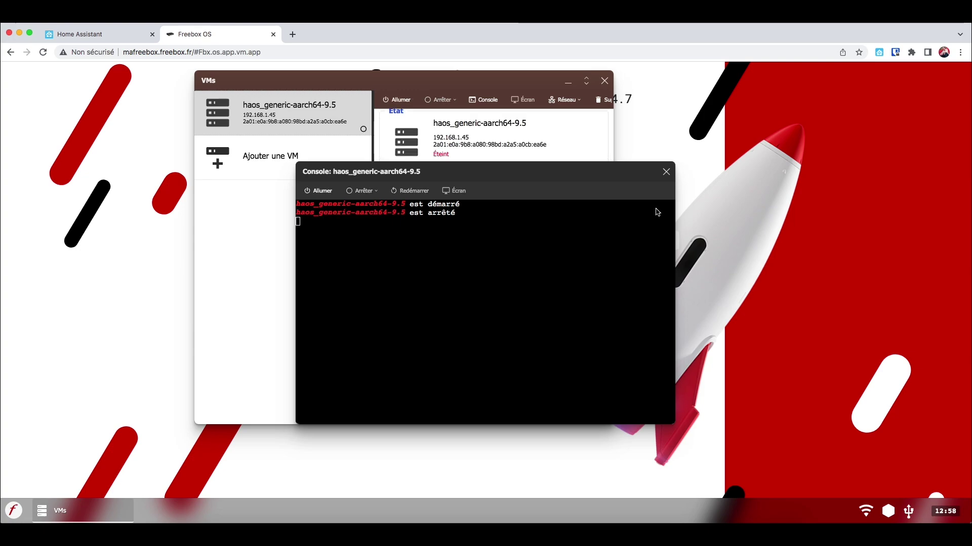
pyautogui.click(666, 172)
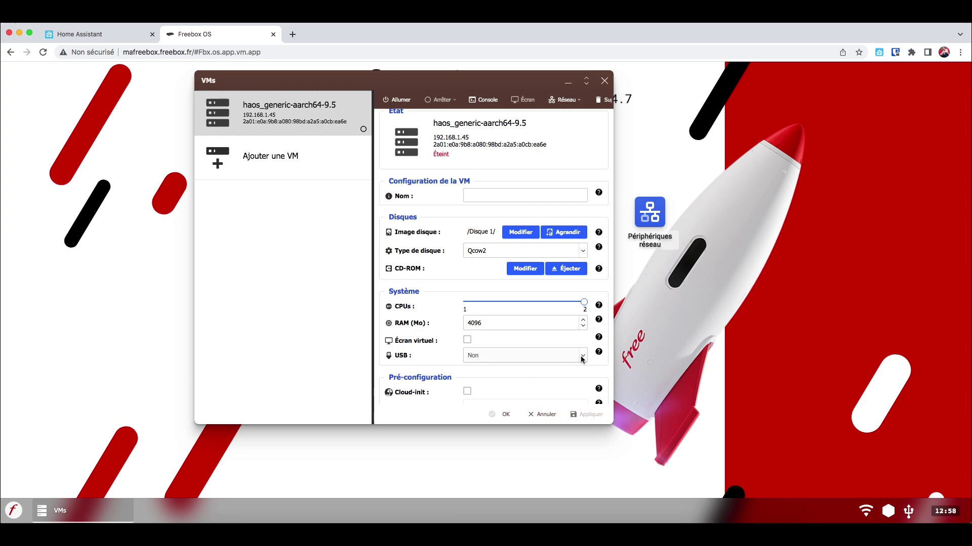
# - Apply Port USB standard (type A) as the virtual machine's USB setting, and start the machine, following its boot in the console
pyautogui.click(528, 359)
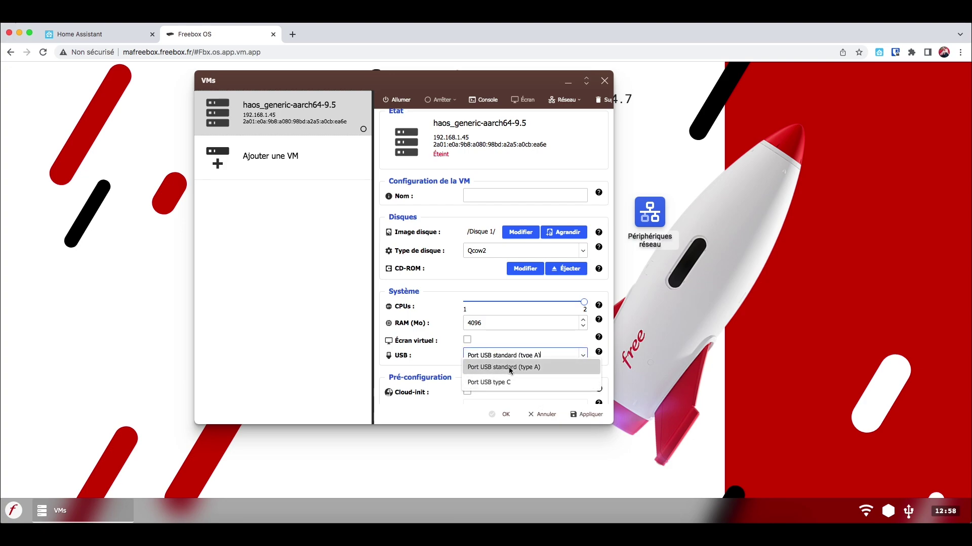
pyautogui.click(587, 413)
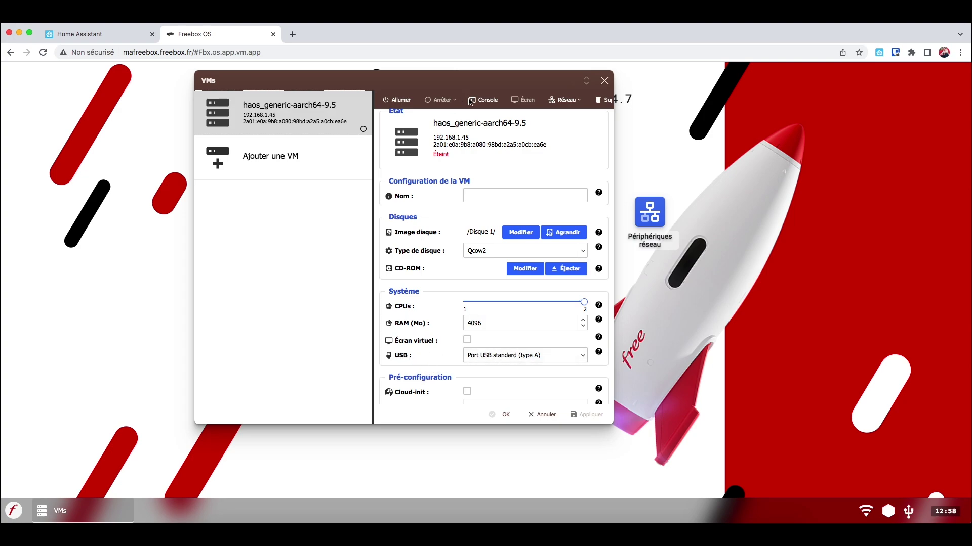
pyautogui.click(405, 101)
pyautogui.click(487, 100)
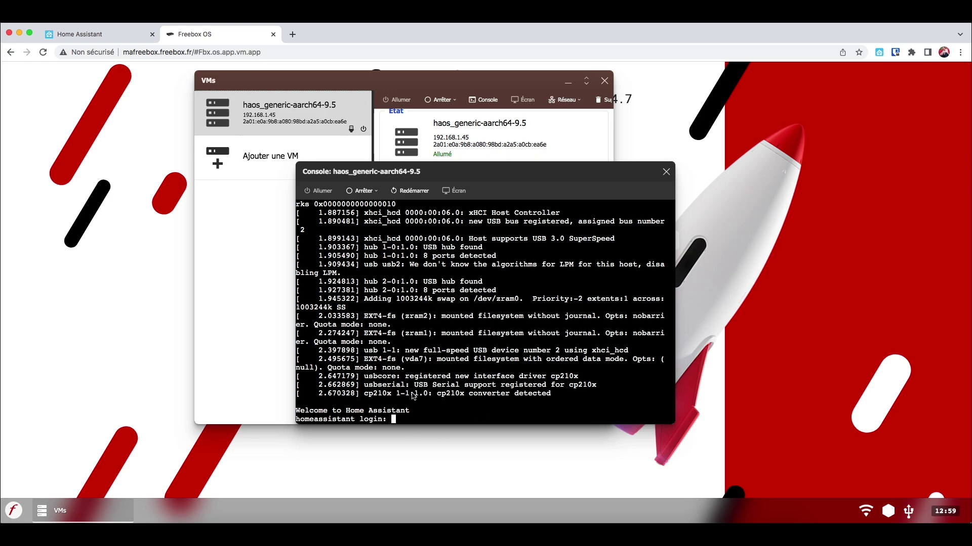
pyautogui.click(665, 173)
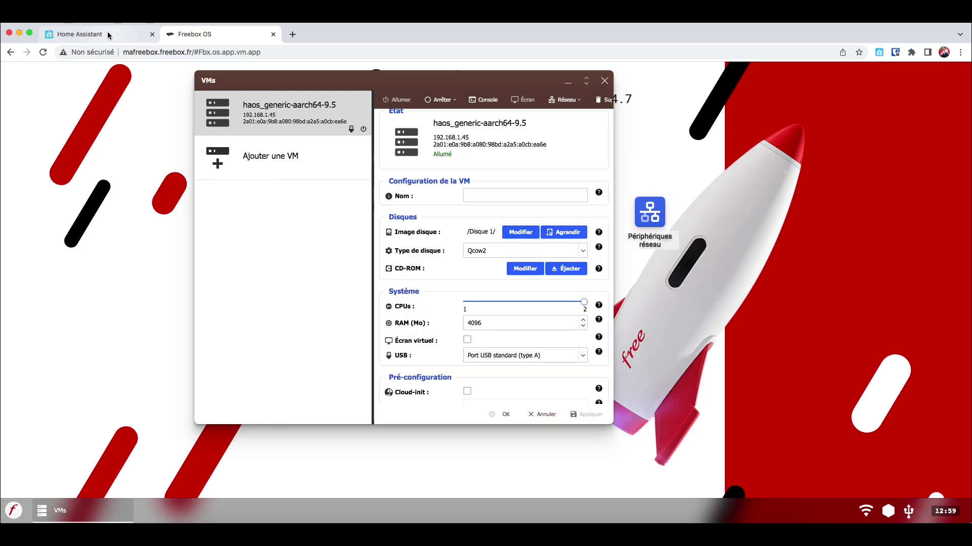
# - Return to the Home Assistant browser tab and sign in with the account's username and password
pyautogui.click(79, 34)
pyautogui.write('thomas')
pyautogui.press('Tab')
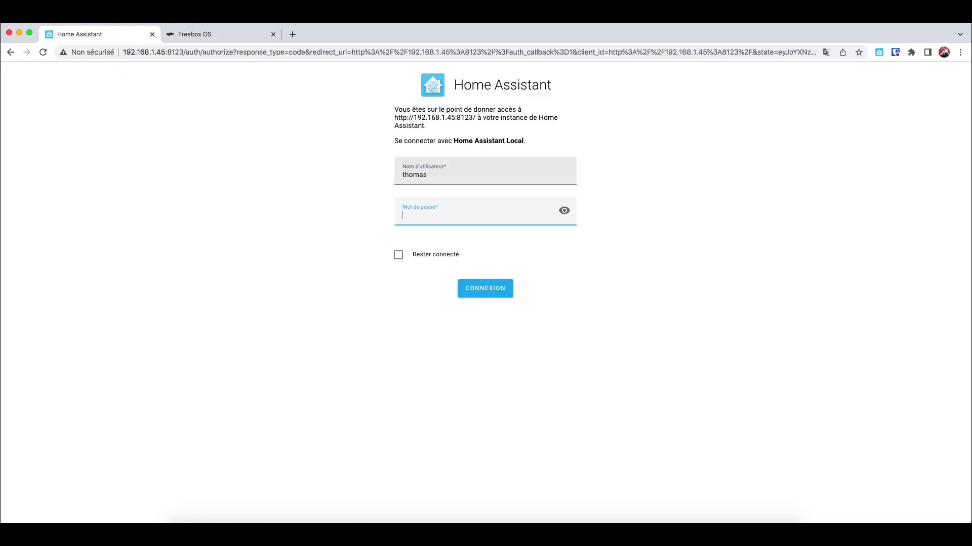
pyautogui.click(488, 287)
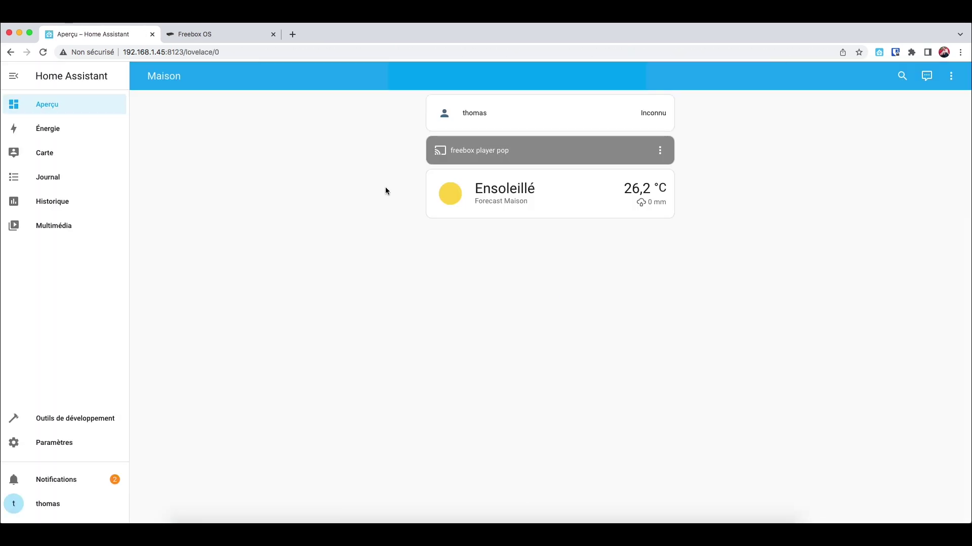
# - Open Home Assistant's devices and services settings, and check the virtual machine's USB setting in Freebox OS
pyautogui.click(65, 446)
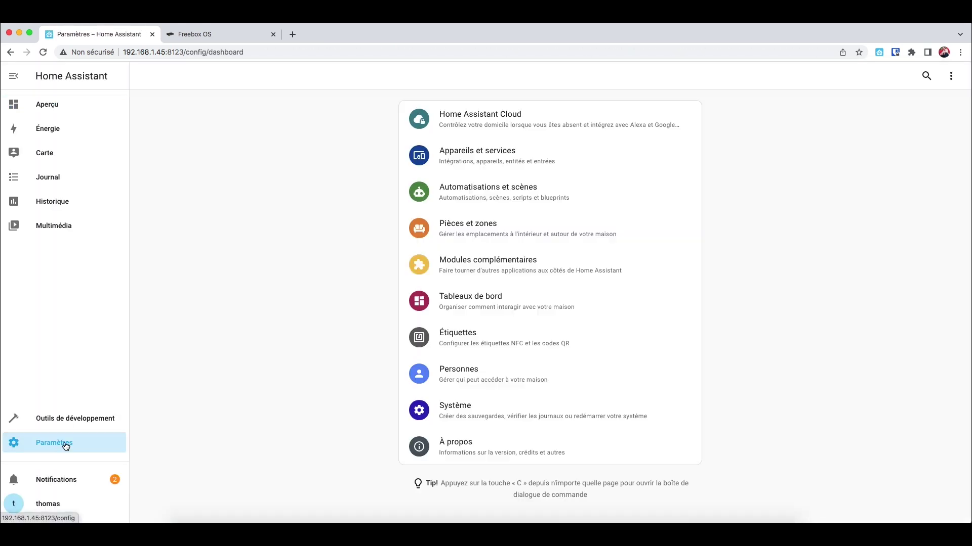
pyautogui.click(495, 157)
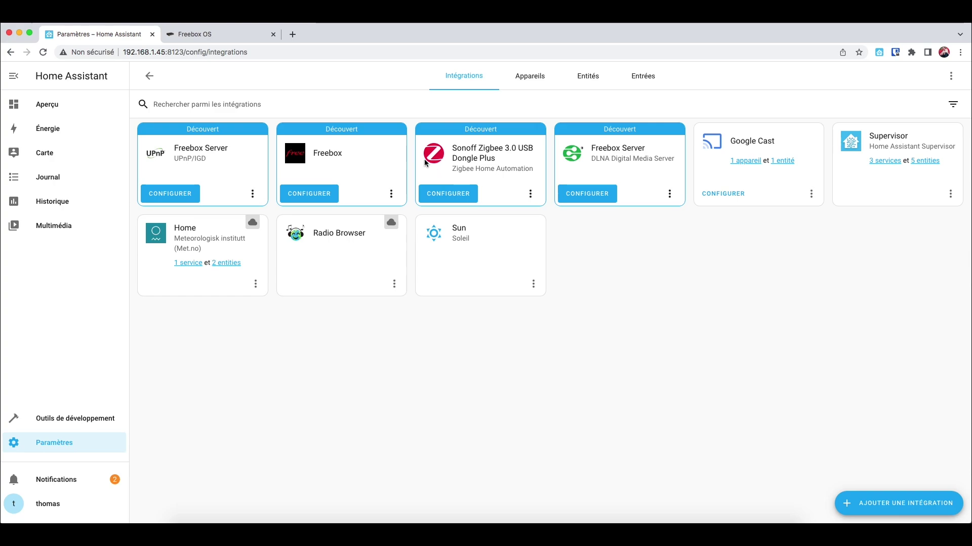
pyautogui.click(199, 36)
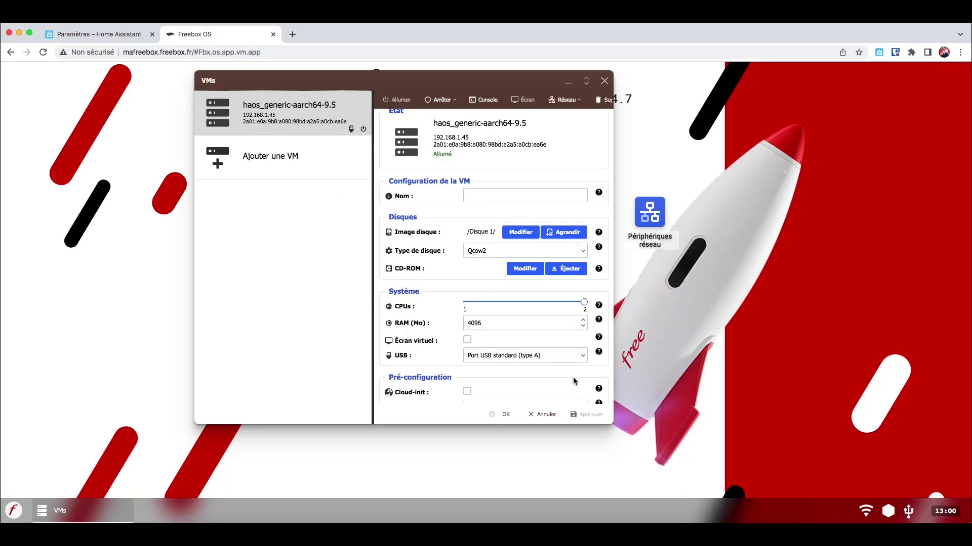
pyautogui.click(120, 33)
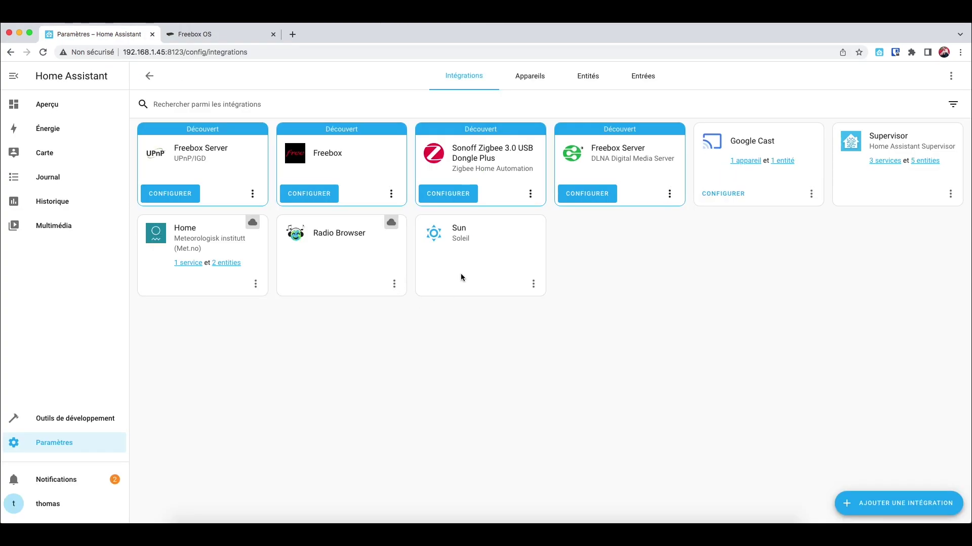
# - Configure the discovered Sonoff Zigbee 3.0 USB Dongle Plus, erasing the radio's network settings to create a new network
pyautogui.click(459, 195)
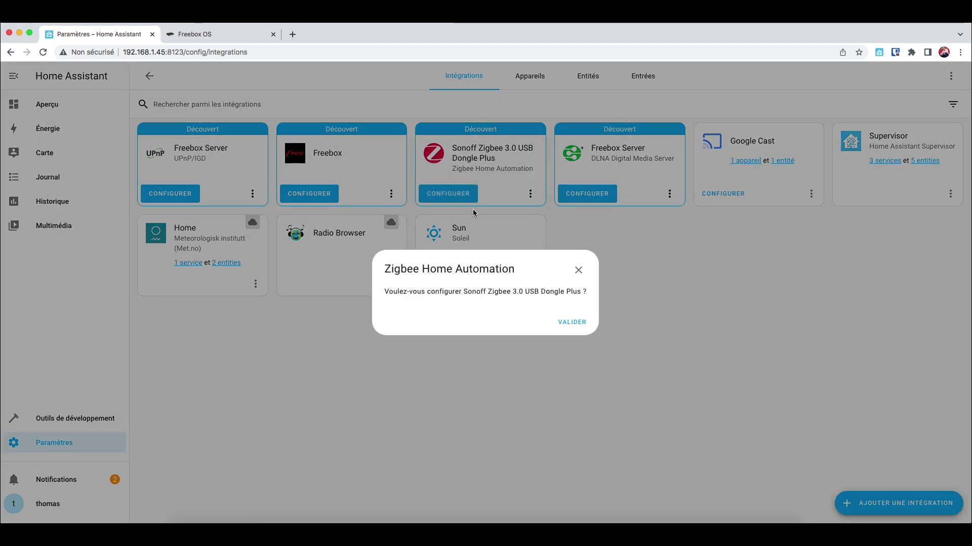
pyautogui.click(581, 323)
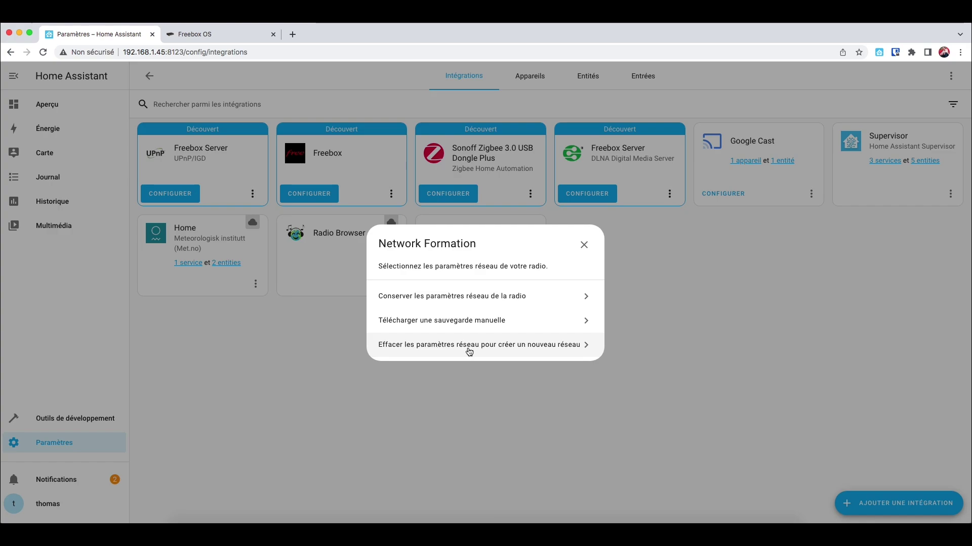
pyautogui.click(545, 348)
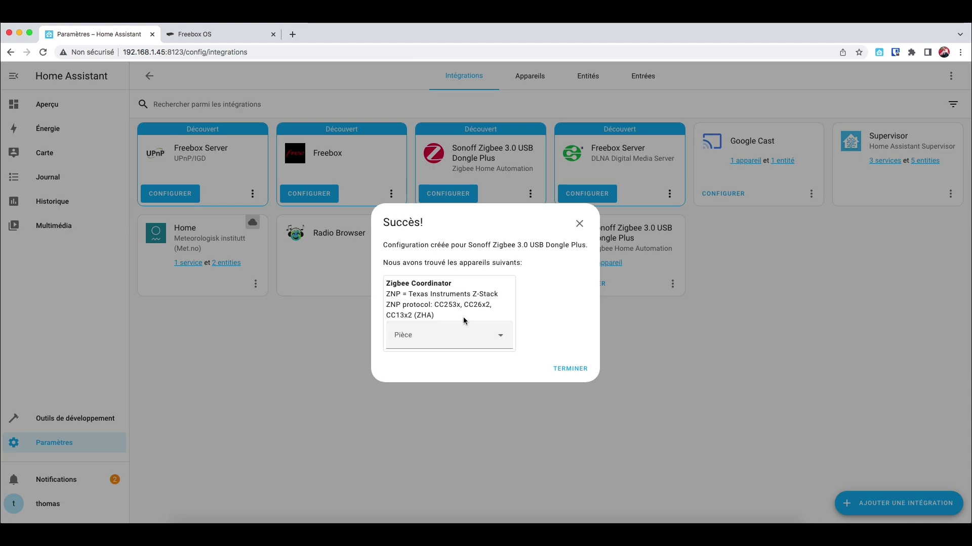
pyautogui.click(572, 372)
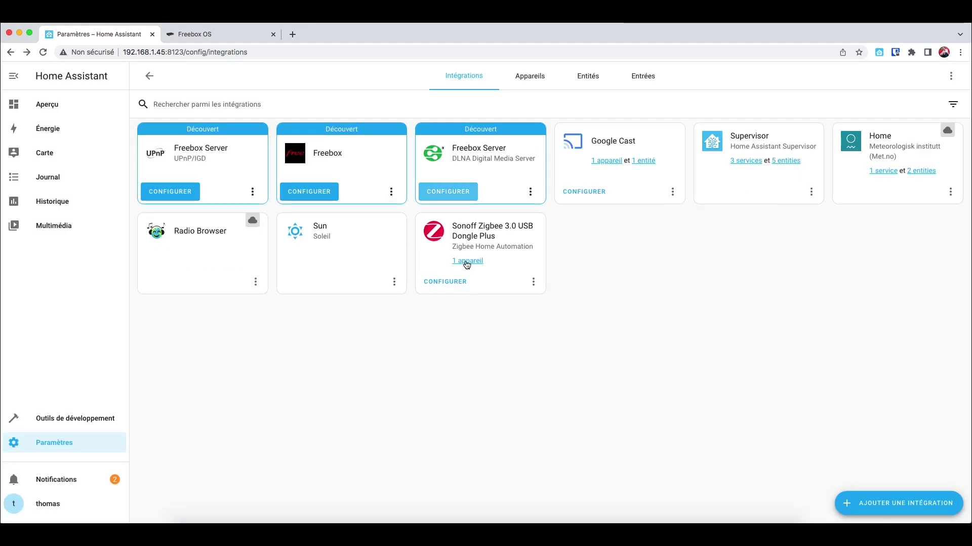
pyautogui.click(466, 261)
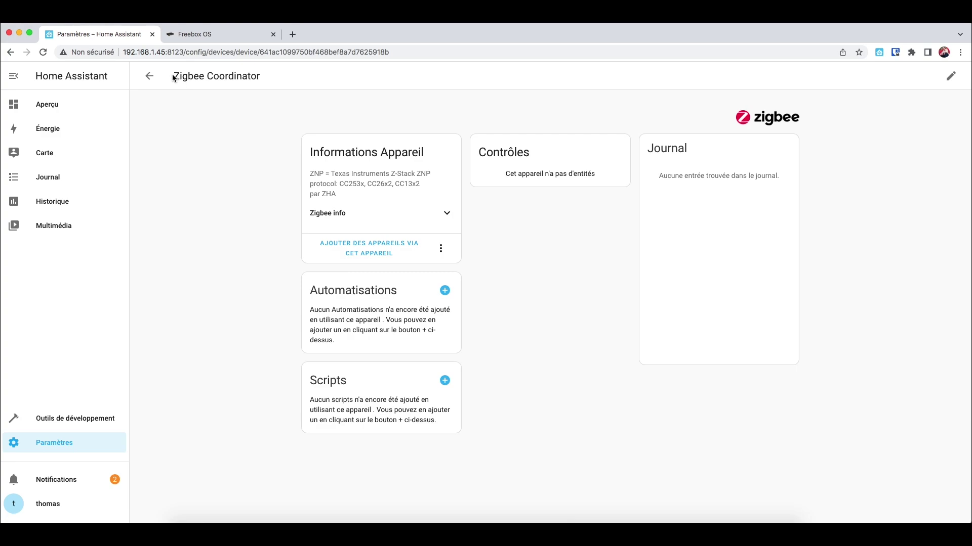
pyautogui.click(149, 76)
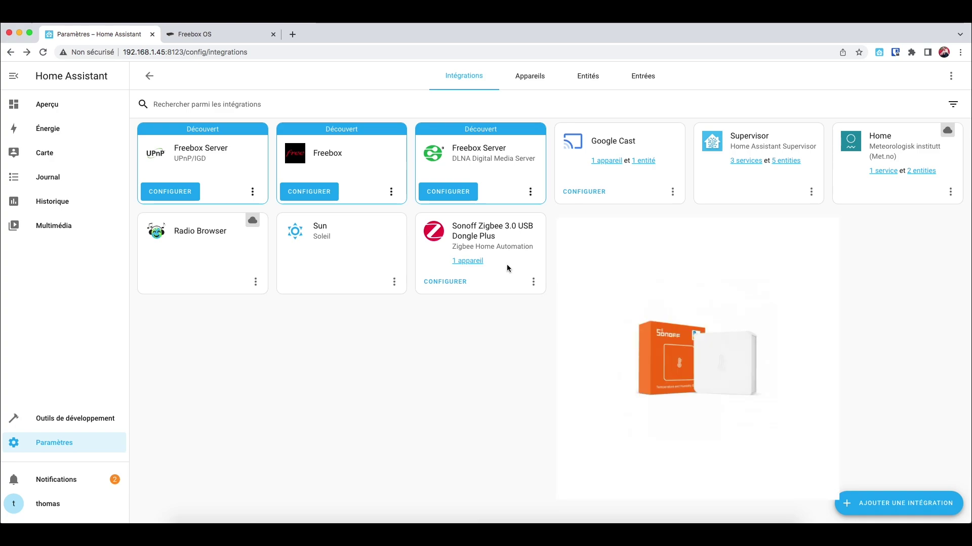
# - Add the eWeLink TH01 sensor through the Sonoff Zigbee dongle's configuration and set its custom name to temp_humidite_test
pyautogui.click(445, 282)
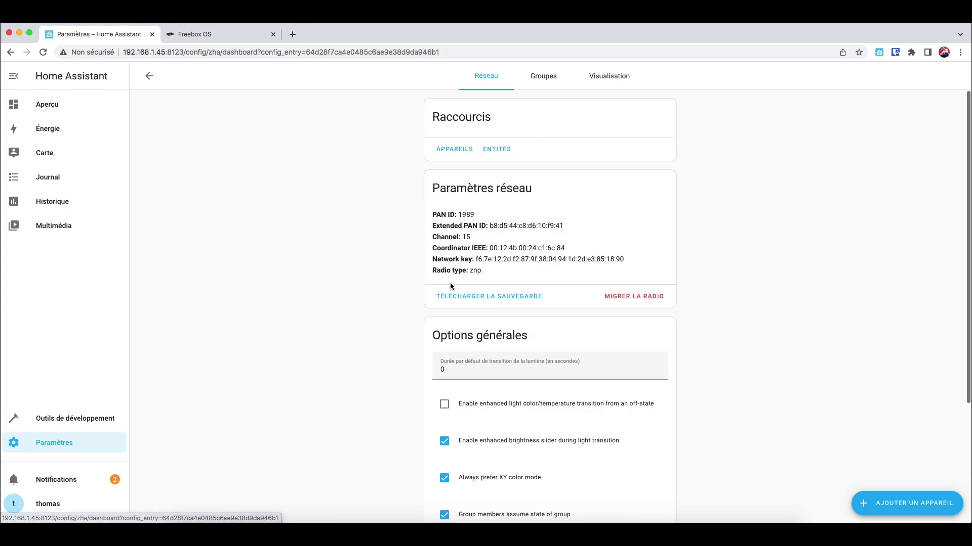
pyautogui.click(919, 503)
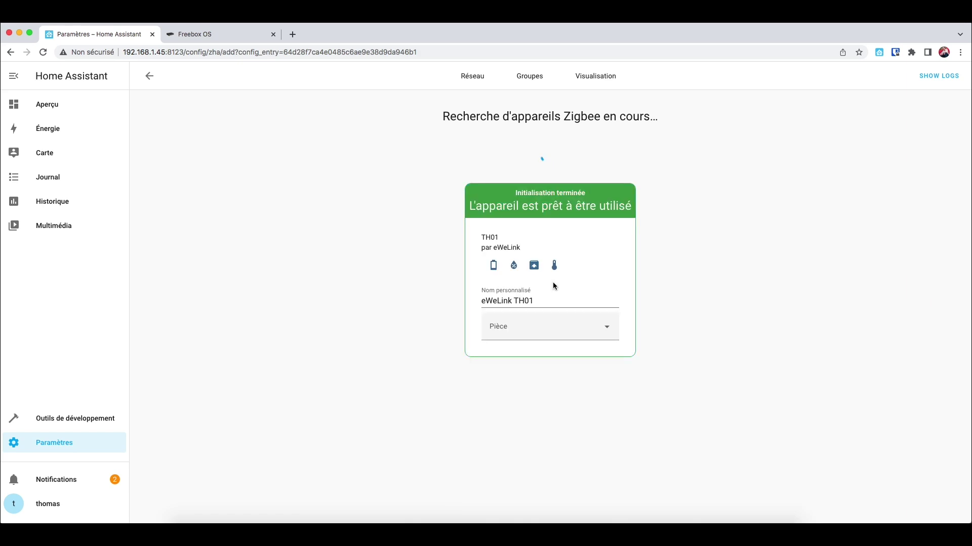
pyautogui.moveTo(537, 300); pyautogui.dragTo(481, 296)
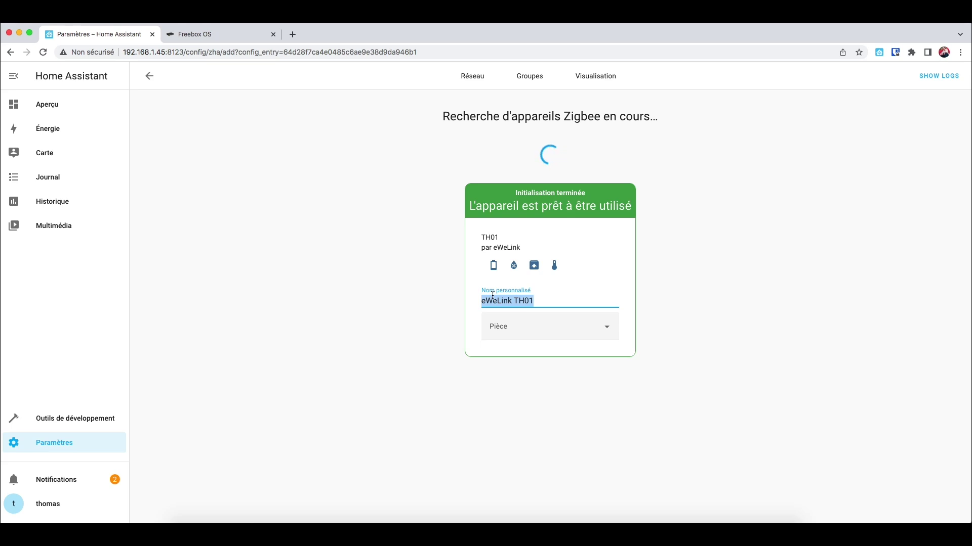
pyautogui.press('BackSpace')
pyautogui.write('temper')
pyautogui.write('_humi')
pyautogui.write('dite_test')
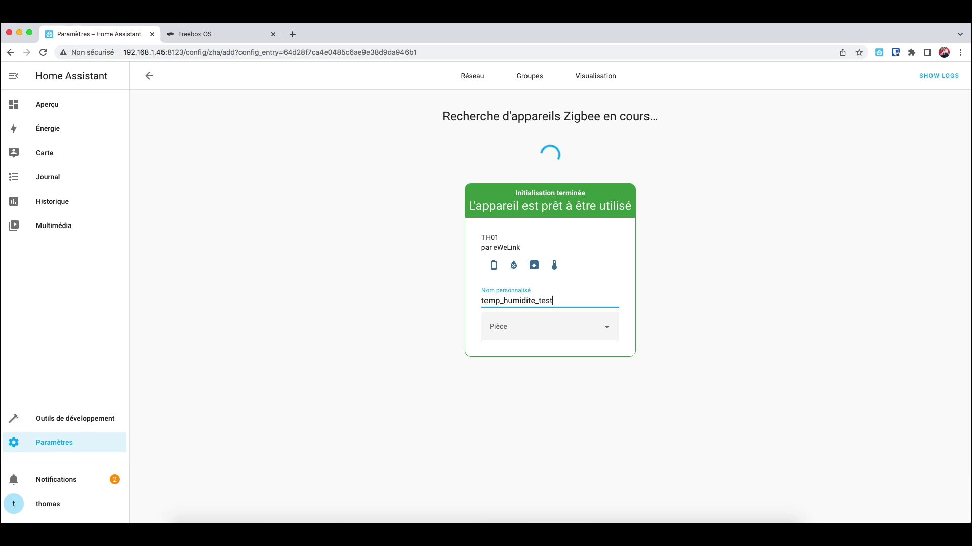
# - Assign the newly paired TH01 sensor to the Salon room
pyautogui.click(537, 328)
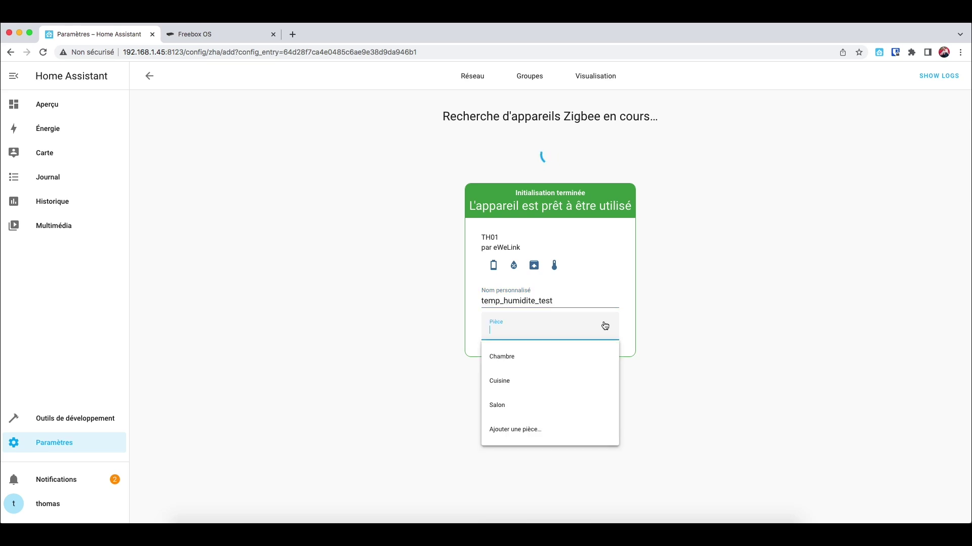
pyautogui.click(517, 404)
pyautogui.click(551, 374)
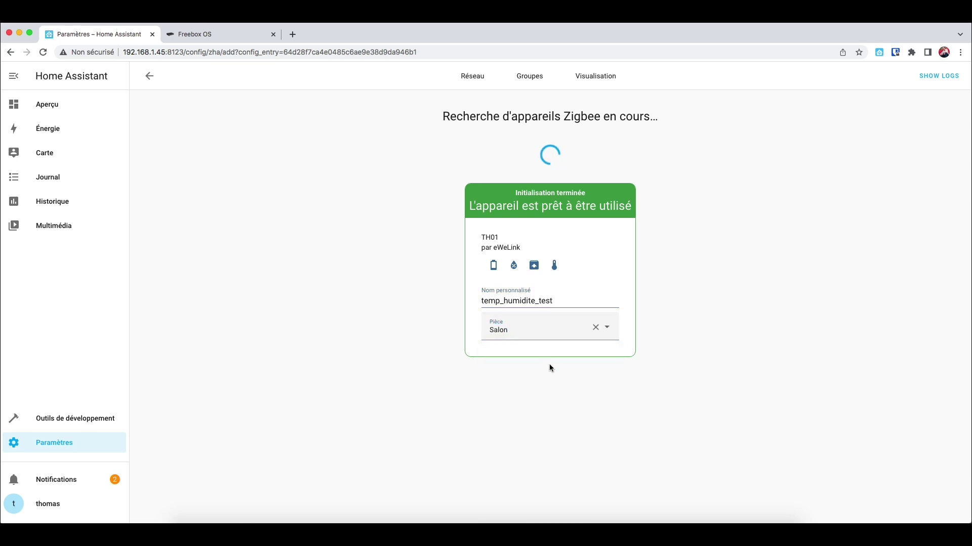
# - Return to the integrations and open the temp_humidite_test device from the Sonoff dongle's devices to check its sensor readings
pyautogui.click(149, 76)
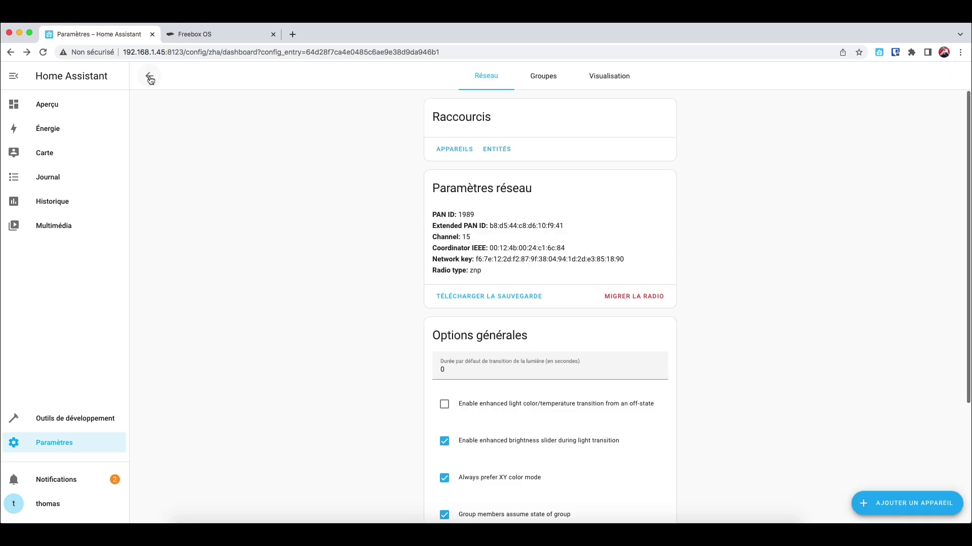
pyautogui.click(149, 76)
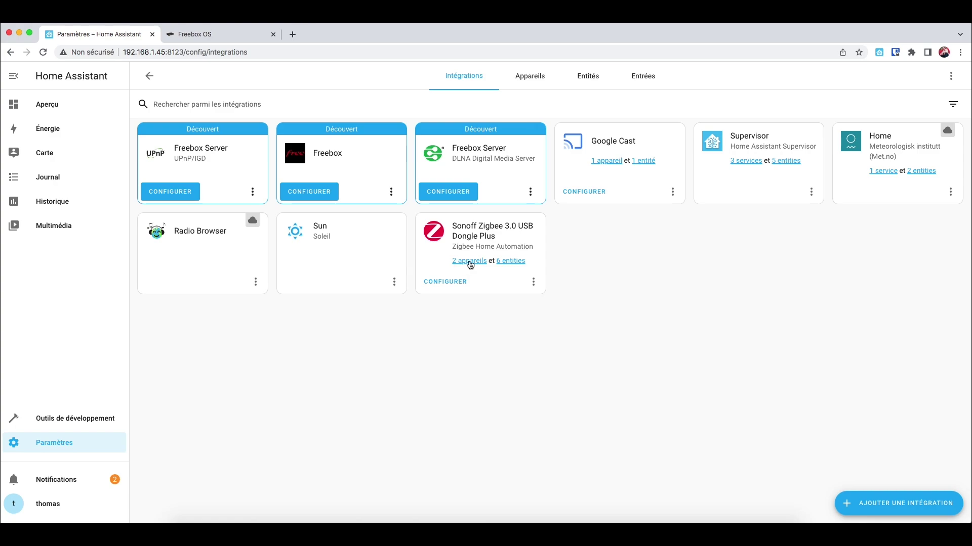
pyautogui.click(469, 261)
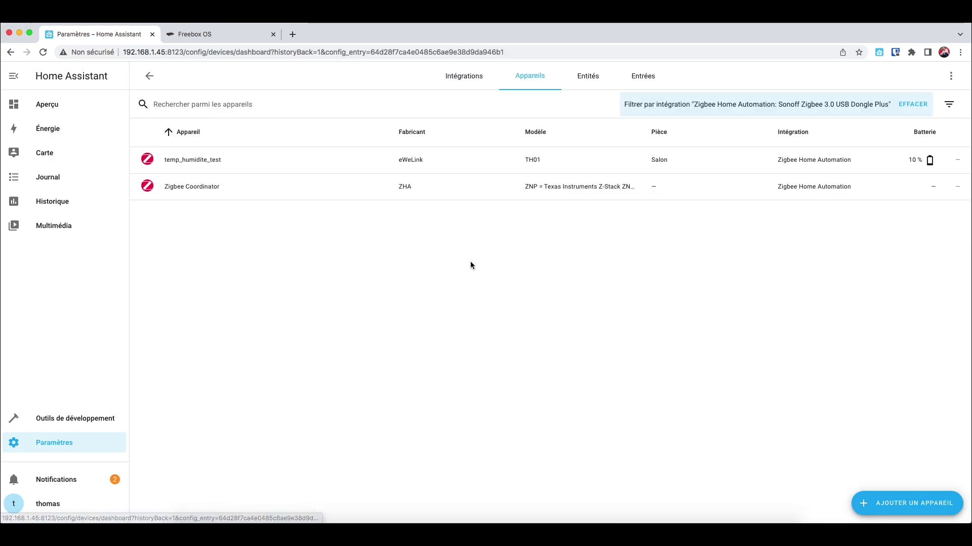
pyautogui.click(202, 161)
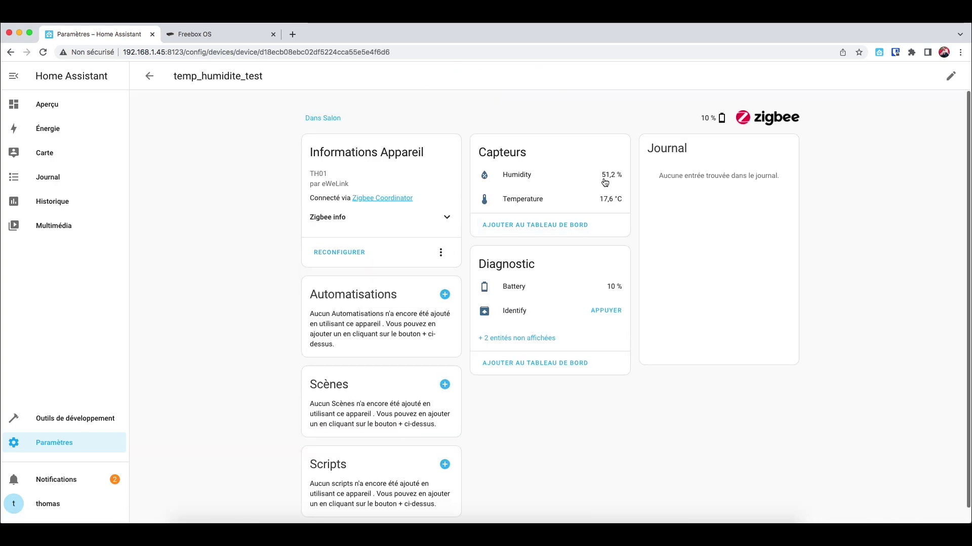